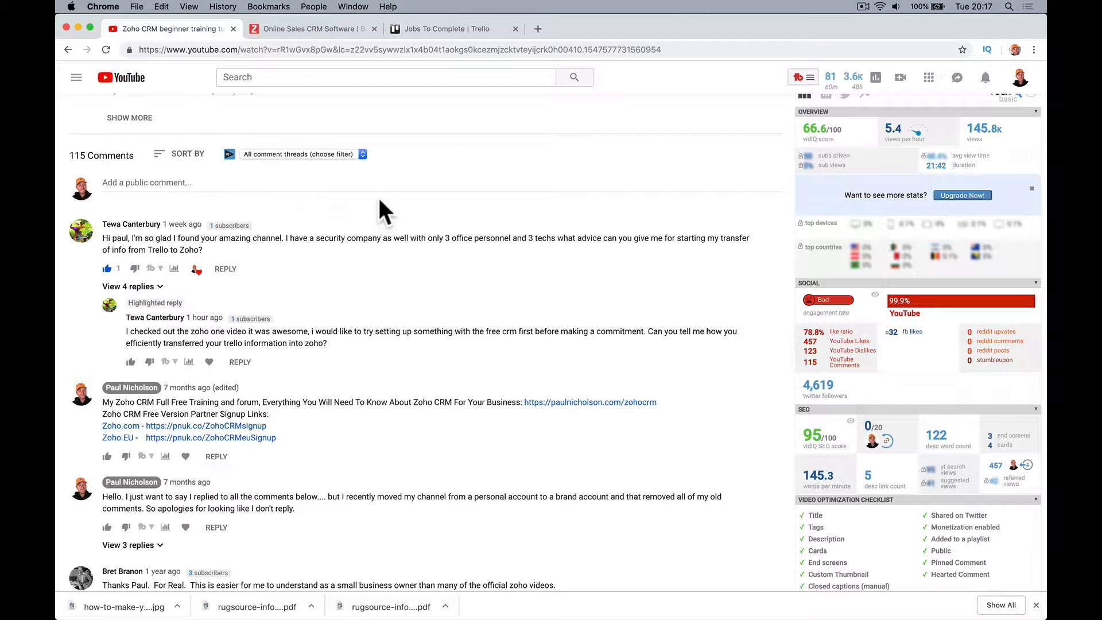
On the Zoho CRM signup form, enter the full name and a new e-mail address
click(344, 30)
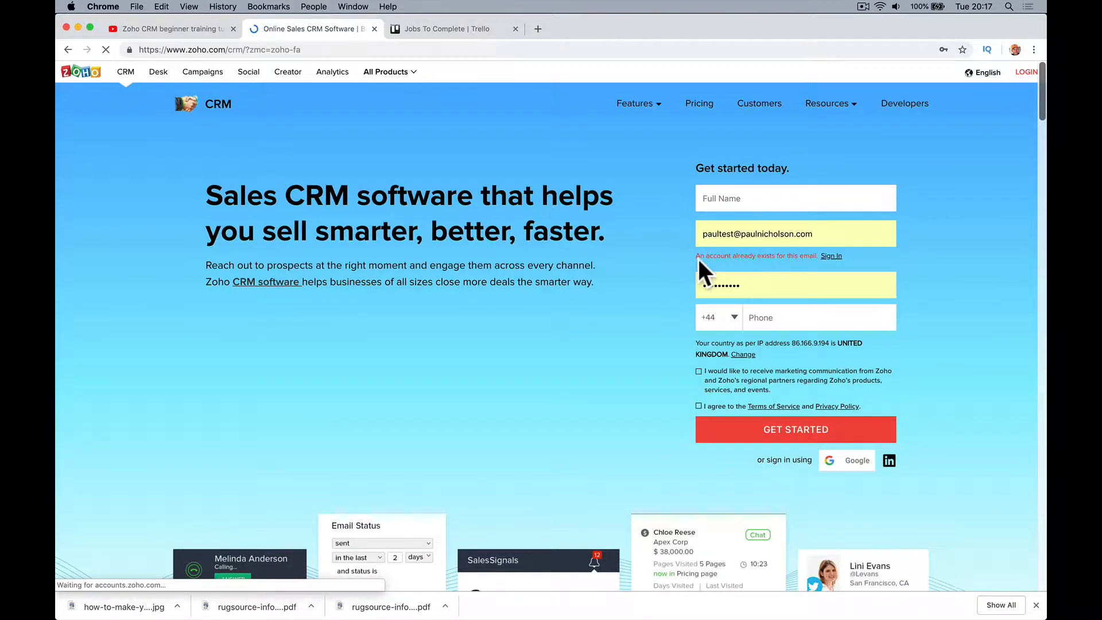
scroll(299, 351, left, 5)
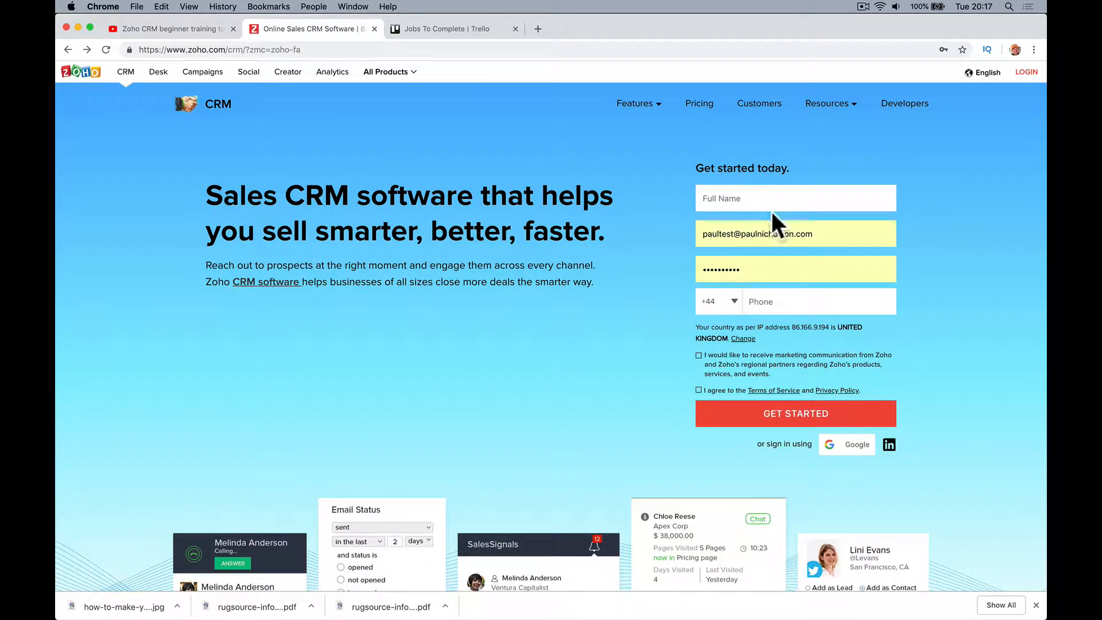
click(777, 197)
text(Trte)
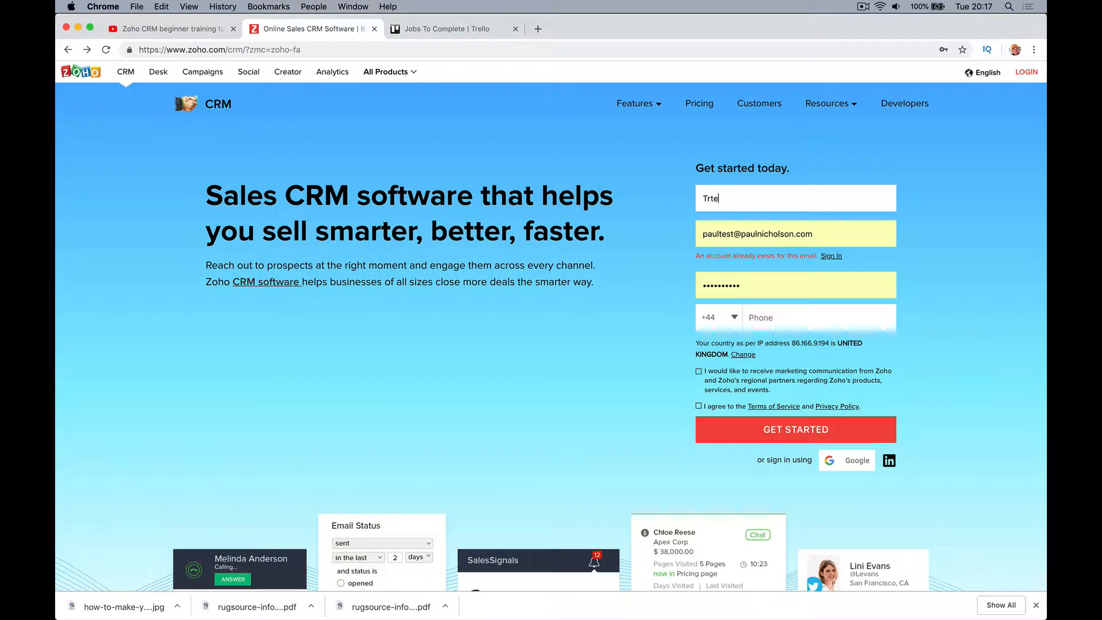
text(llo Trello)
key(Tab)
click(732, 235)
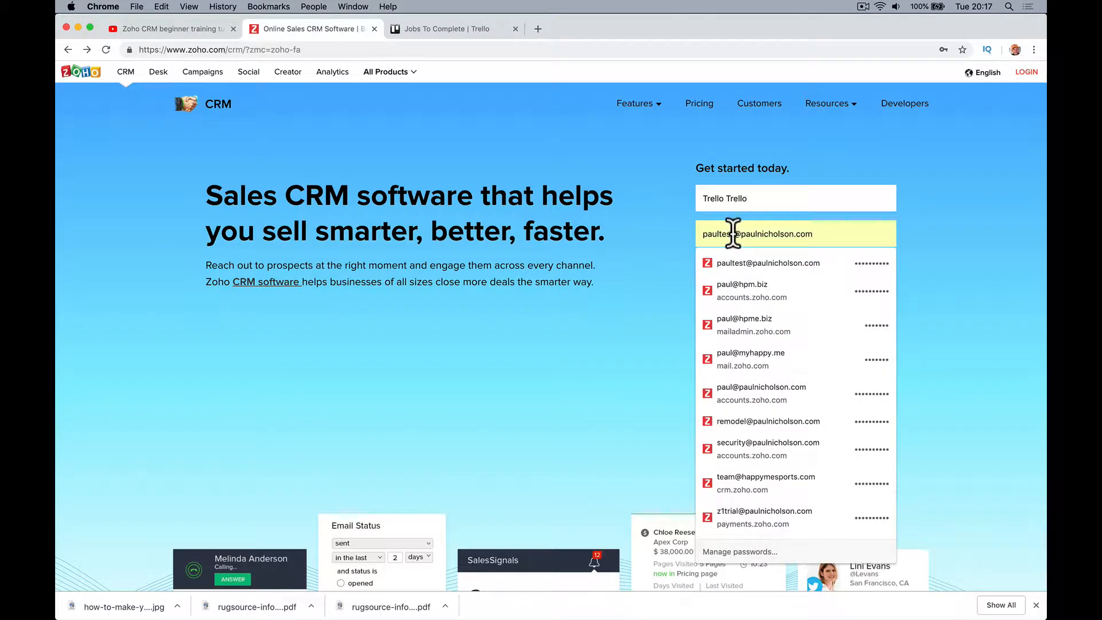
double_click(735, 234)
text(trel)
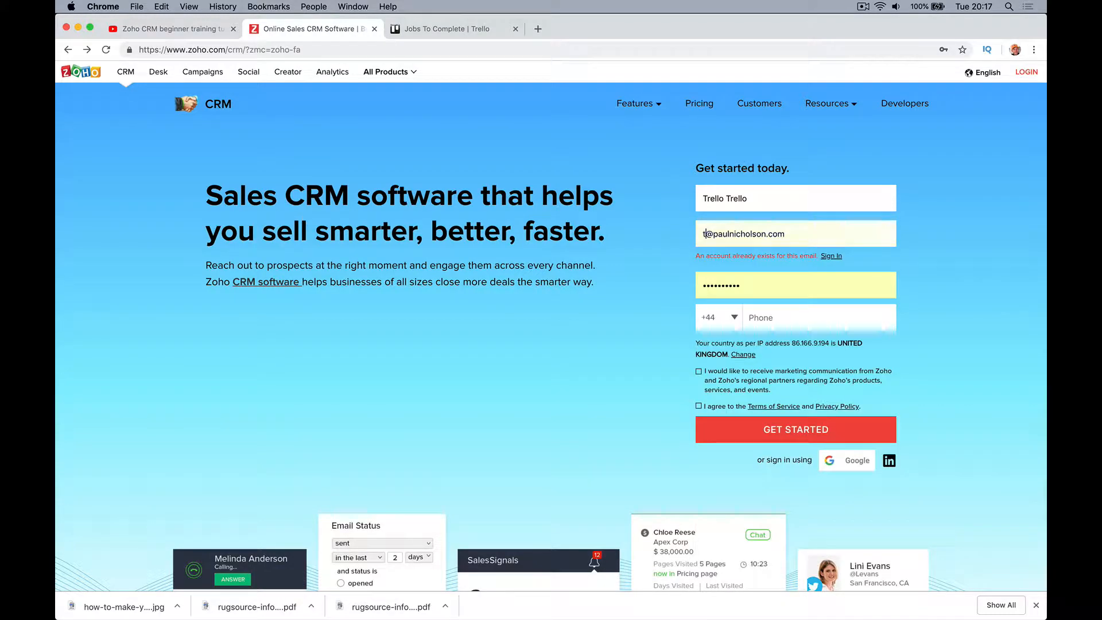
text(lo1)
Fill in the phone number and accept the terms of service
key(Tab)
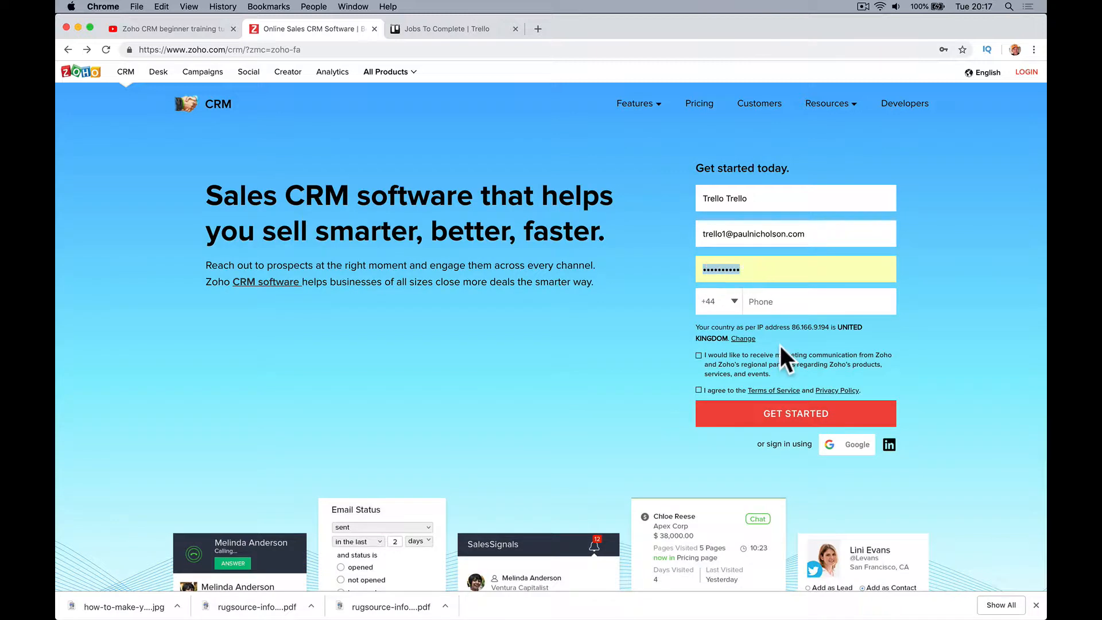
click(776, 315)
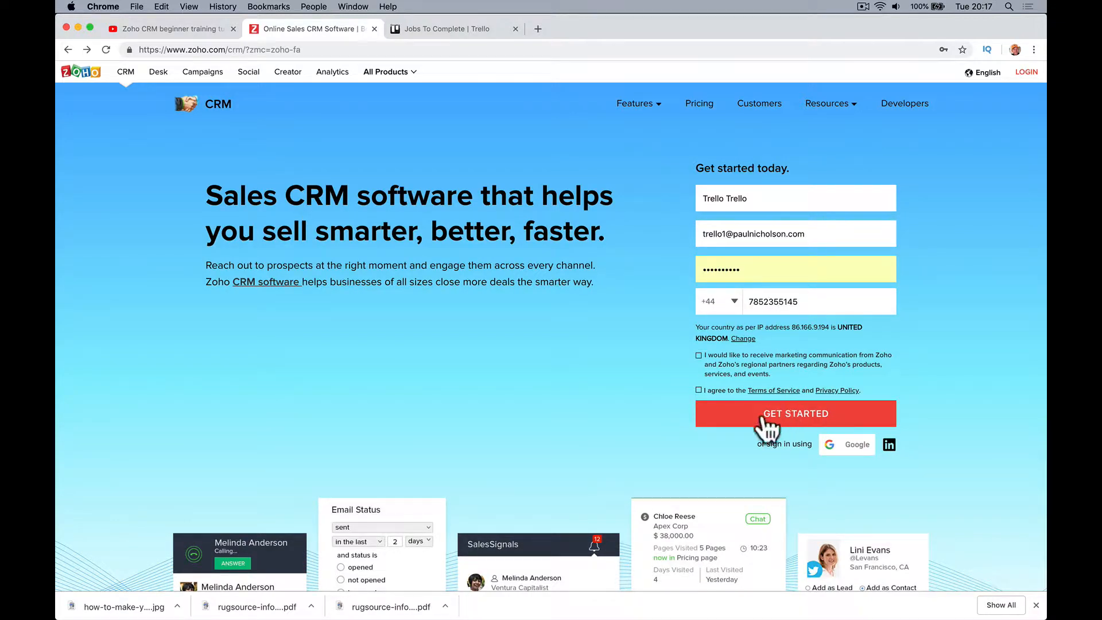
click(698, 390)
Create the CRM account with company name 'test account' and set it up with sample data
click(705, 415)
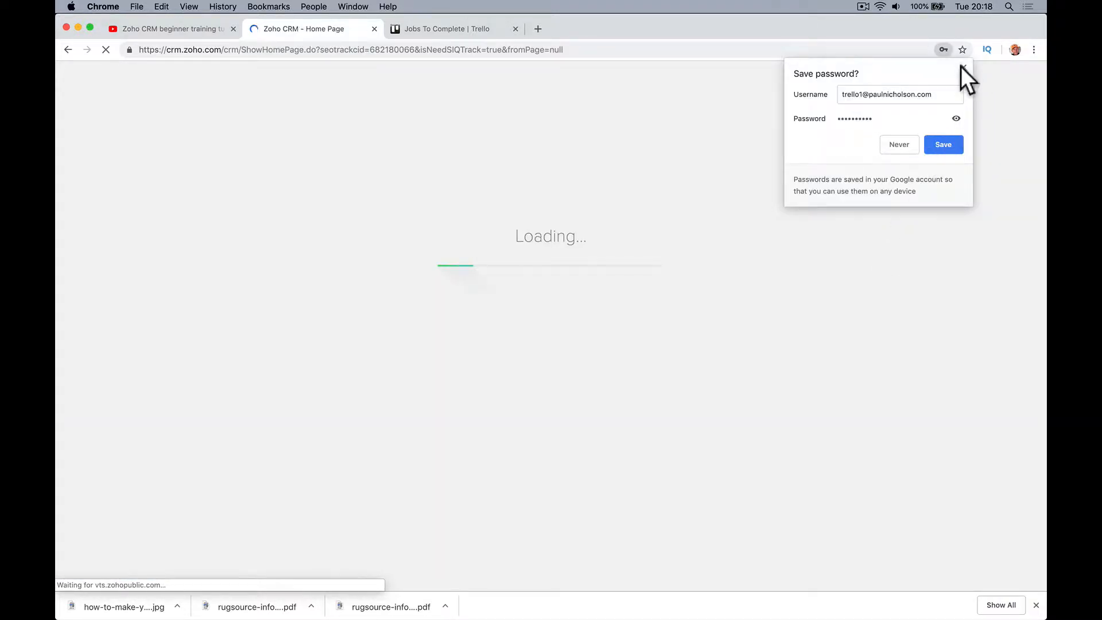
click(962, 68)
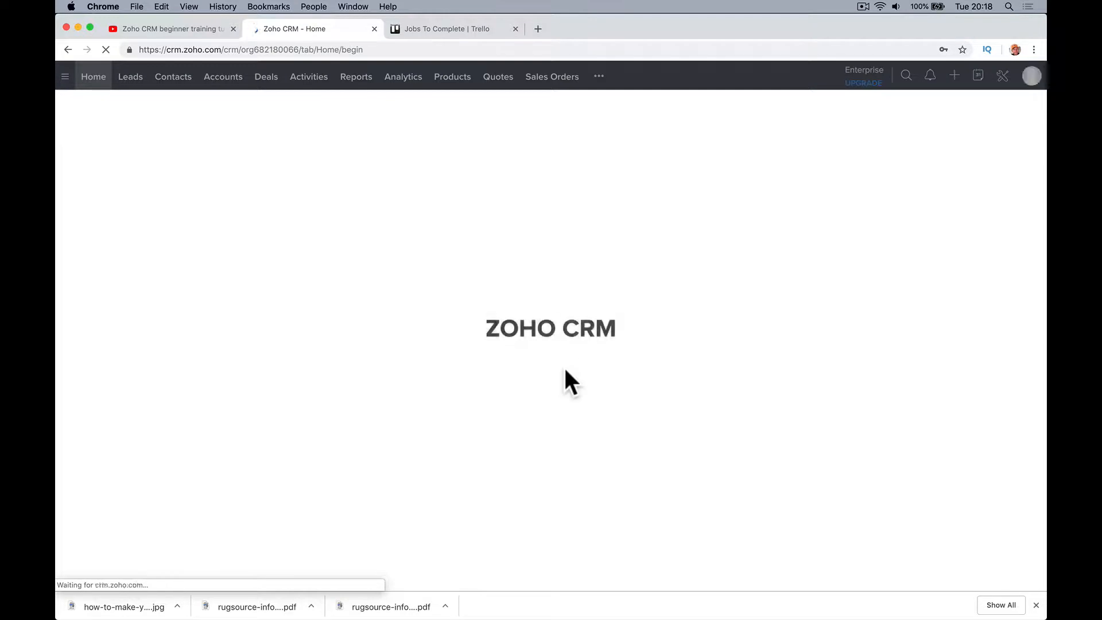
text(test account)
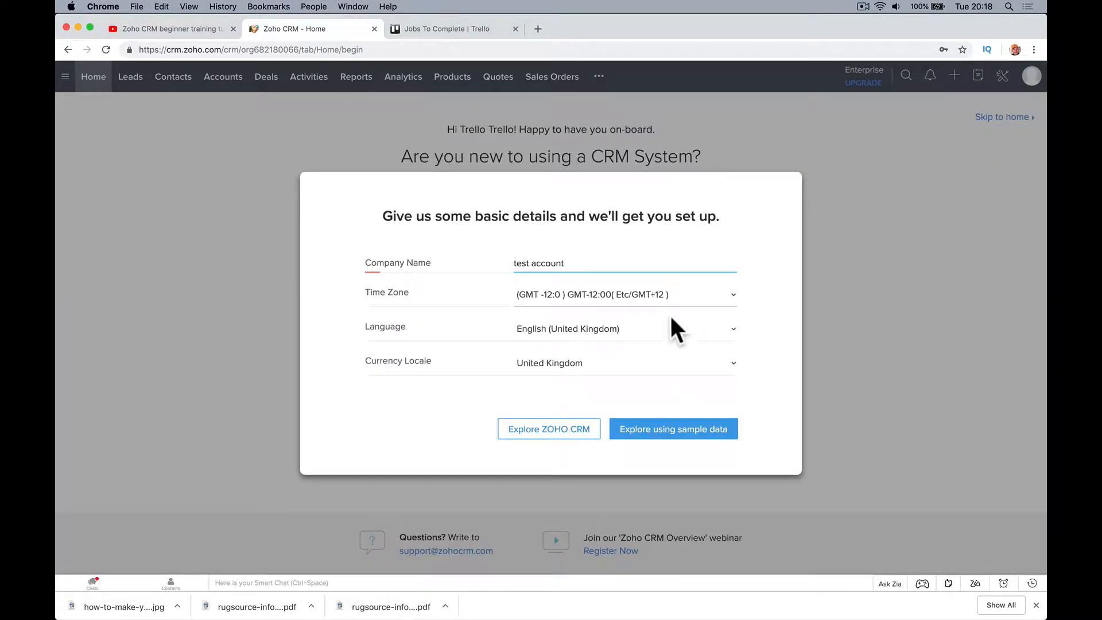
click(683, 430)
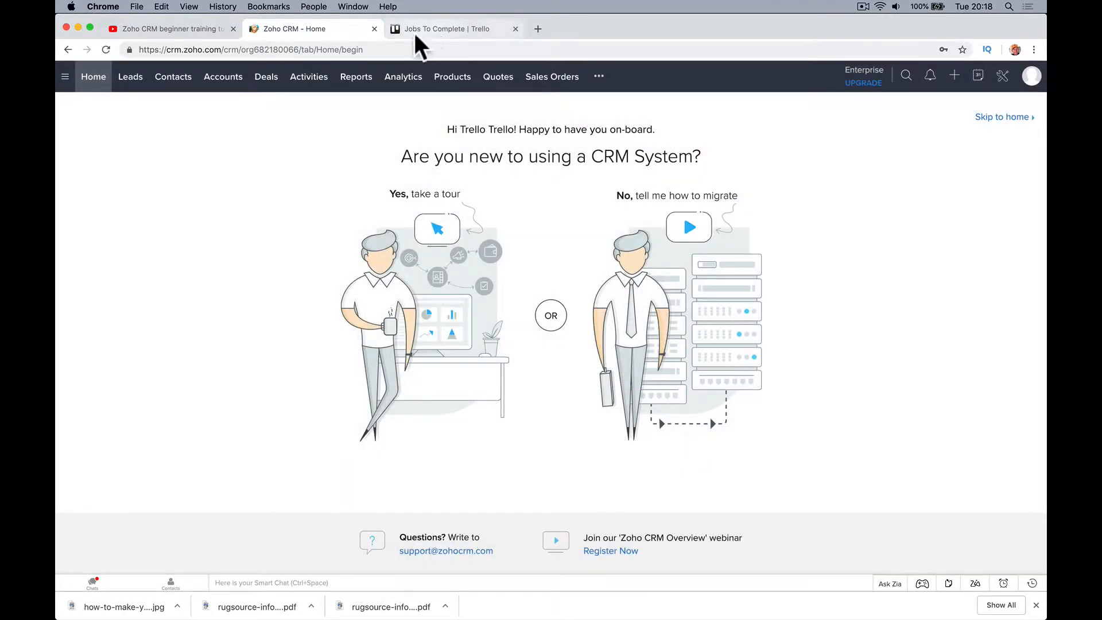
Add the cards 'Corner Shop Fire Alarm' and 'Bates Hotel Electric Gates' to the To Start list
click(470, 30)
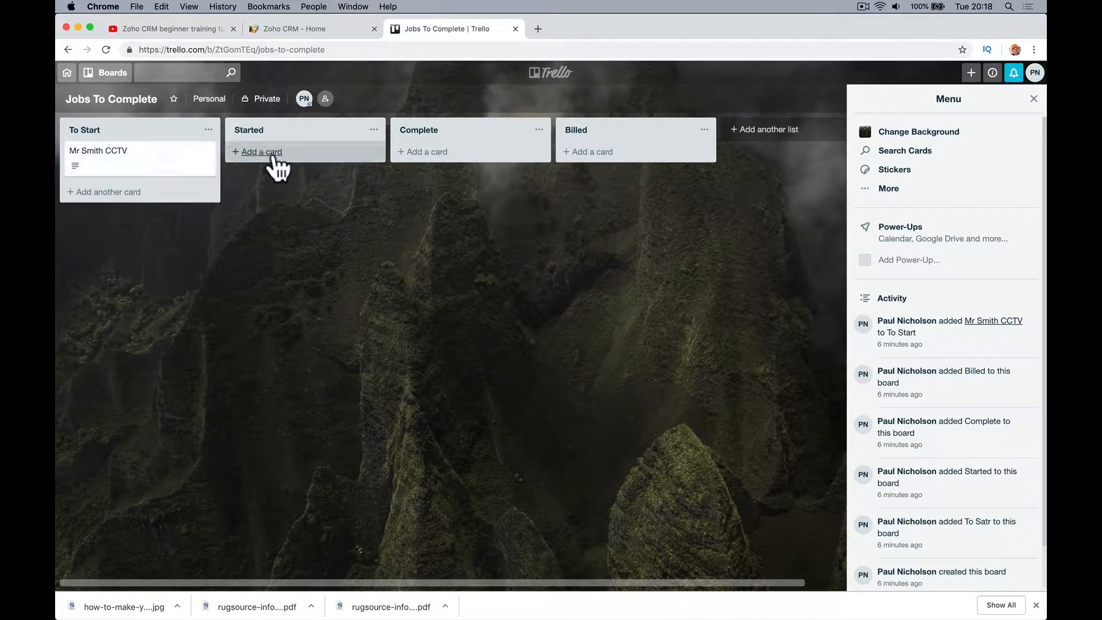
click(123, 192)
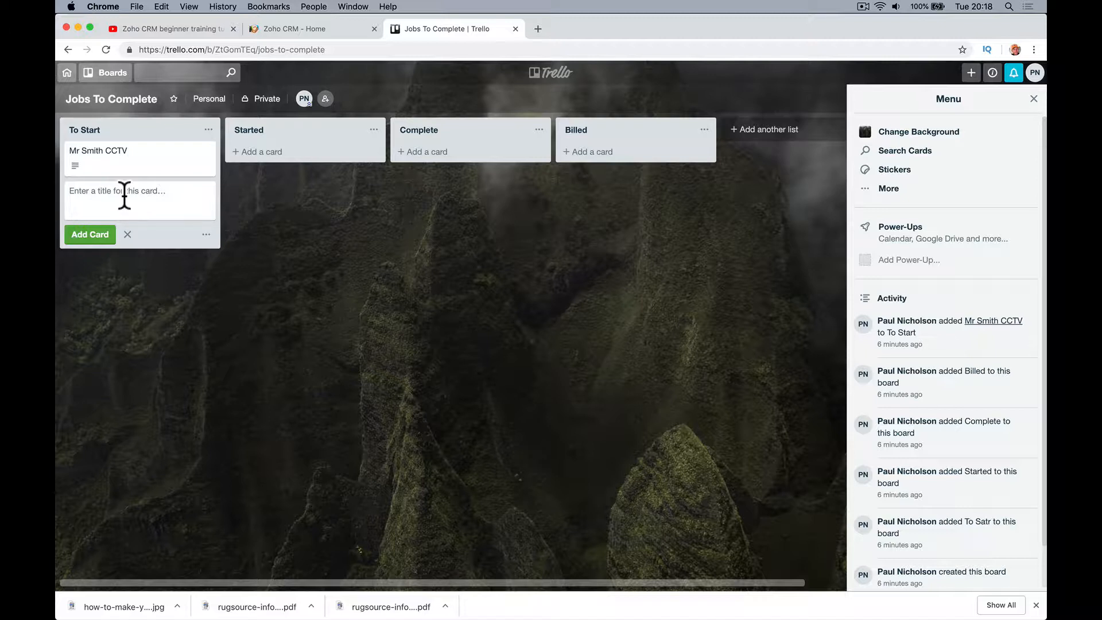
text(Smm)
key(BackSpace)
key(BackSpace)
text(Corner Shop Fire Alarm)
key(Return)
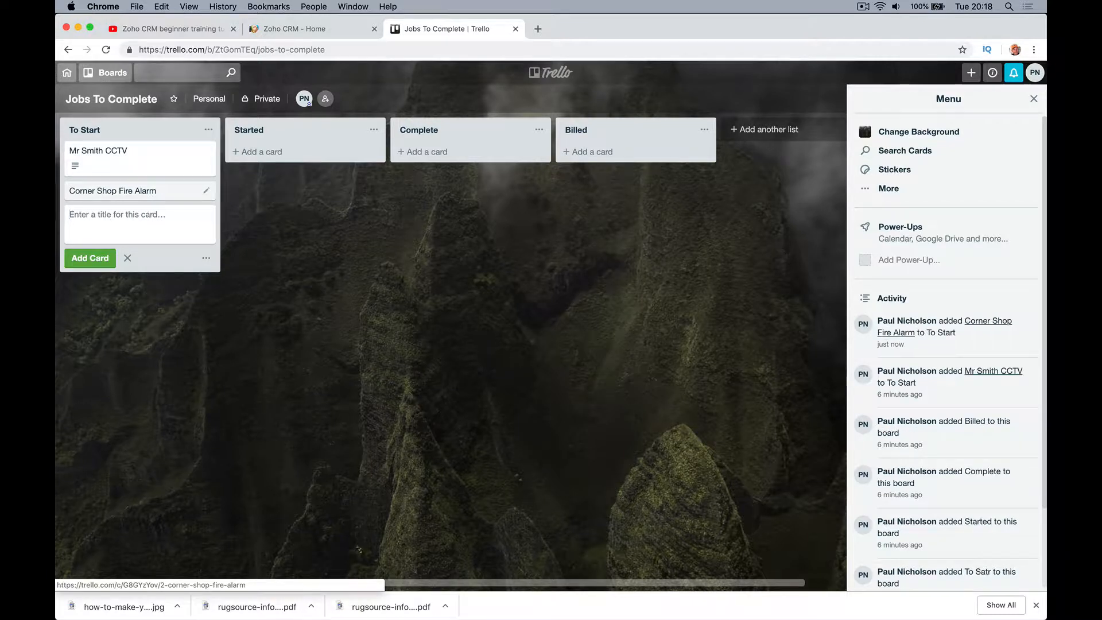
text(Bates Hotes)
text( Electric Gates)
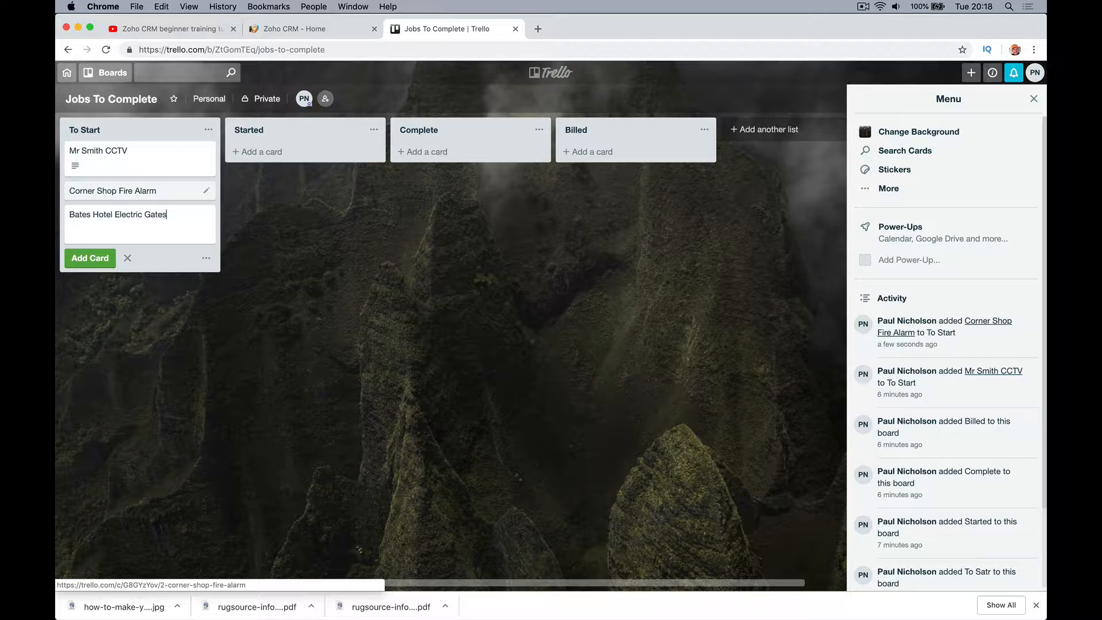
key(Return)
Set the Bates Hotel Electric Gates card description to its title plus '$10,0000'
click(133, 215)
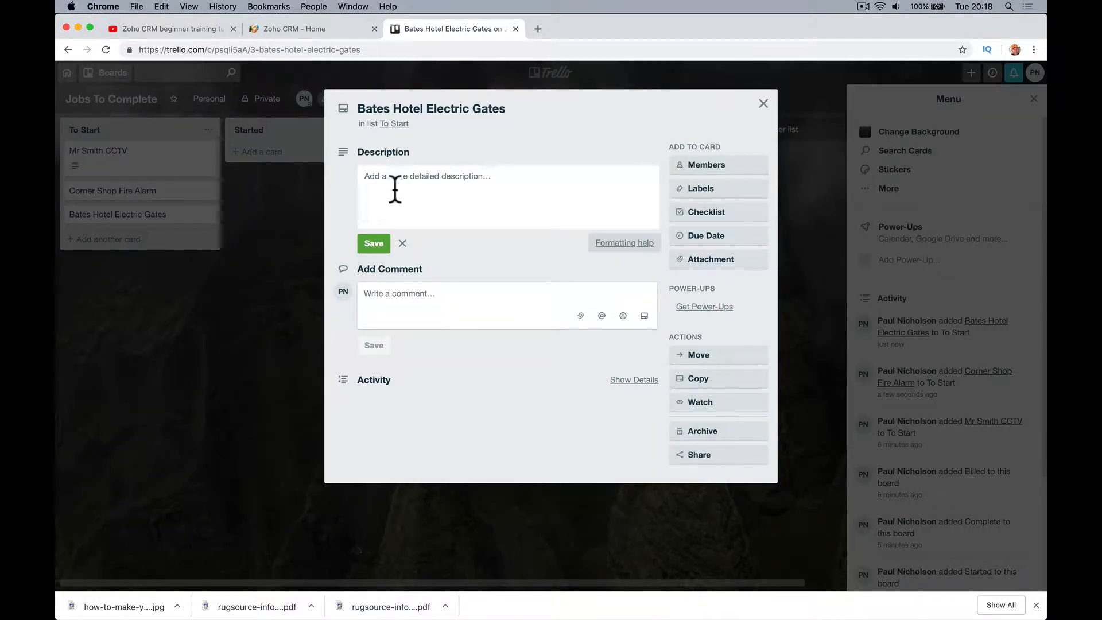
click(394, 184)
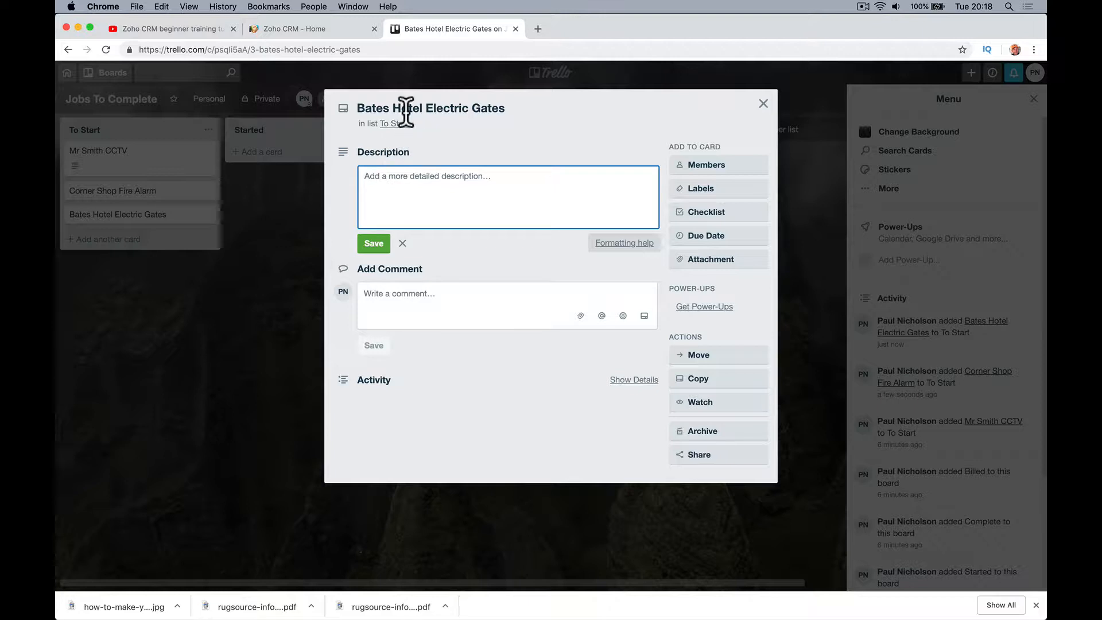
triple_click(406, 109)
key(super+c)
click(413, 175)
key(super+v)
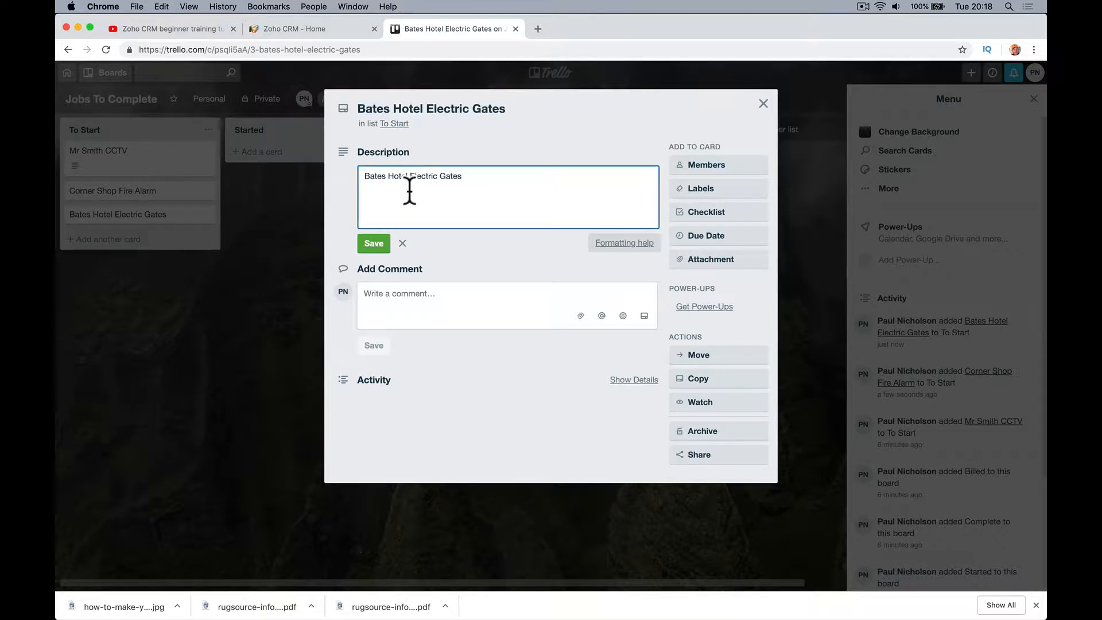
key(Return)
text($10,0000)
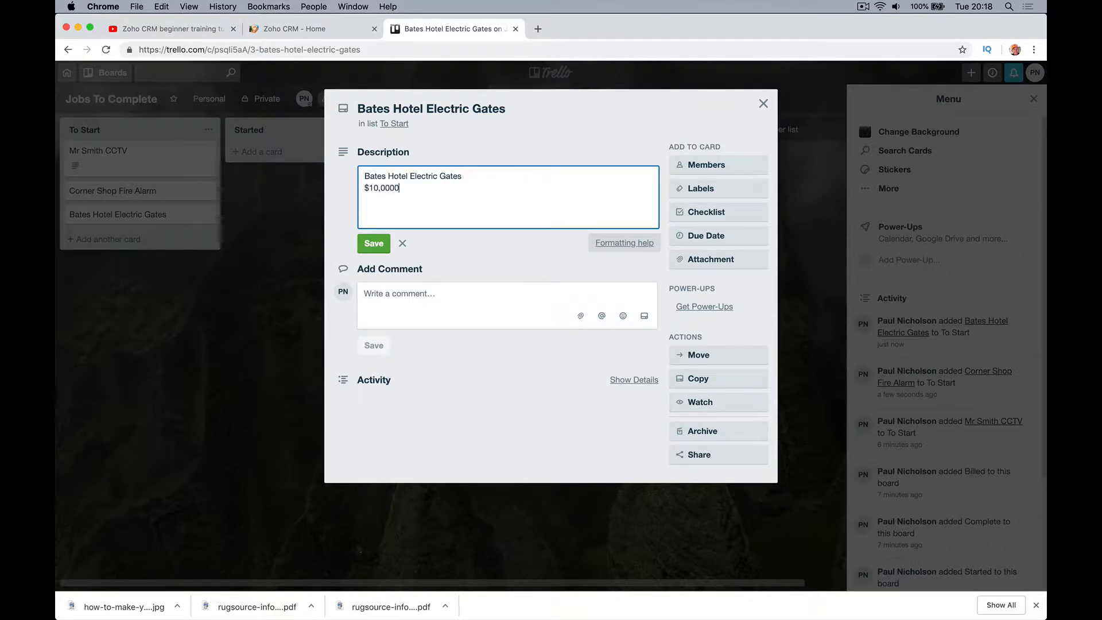
click(371, 243)
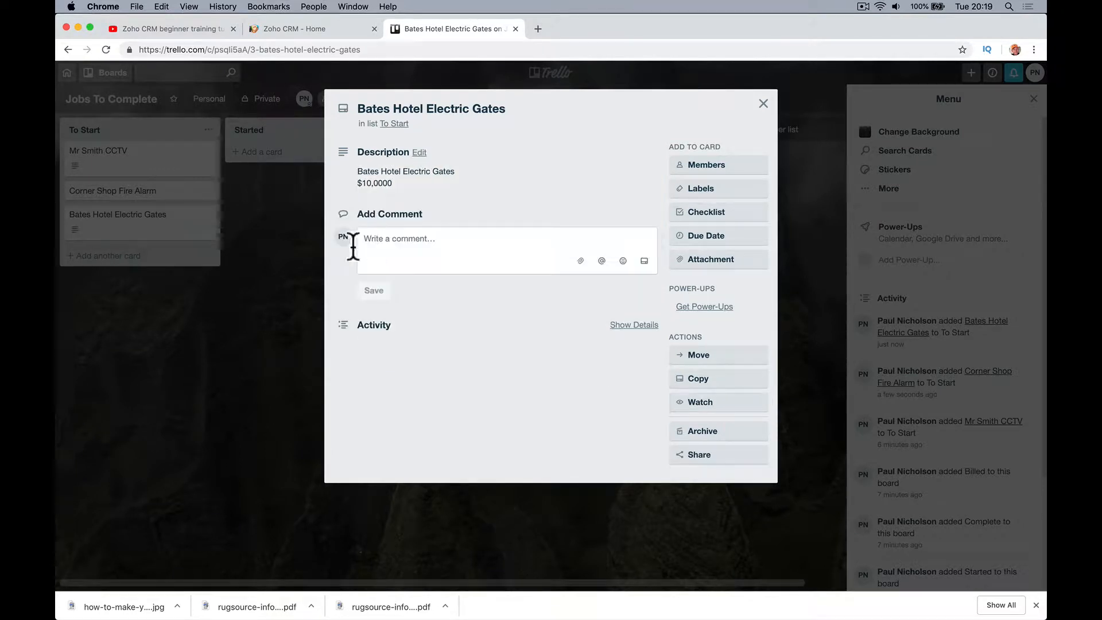
click(279, 284)
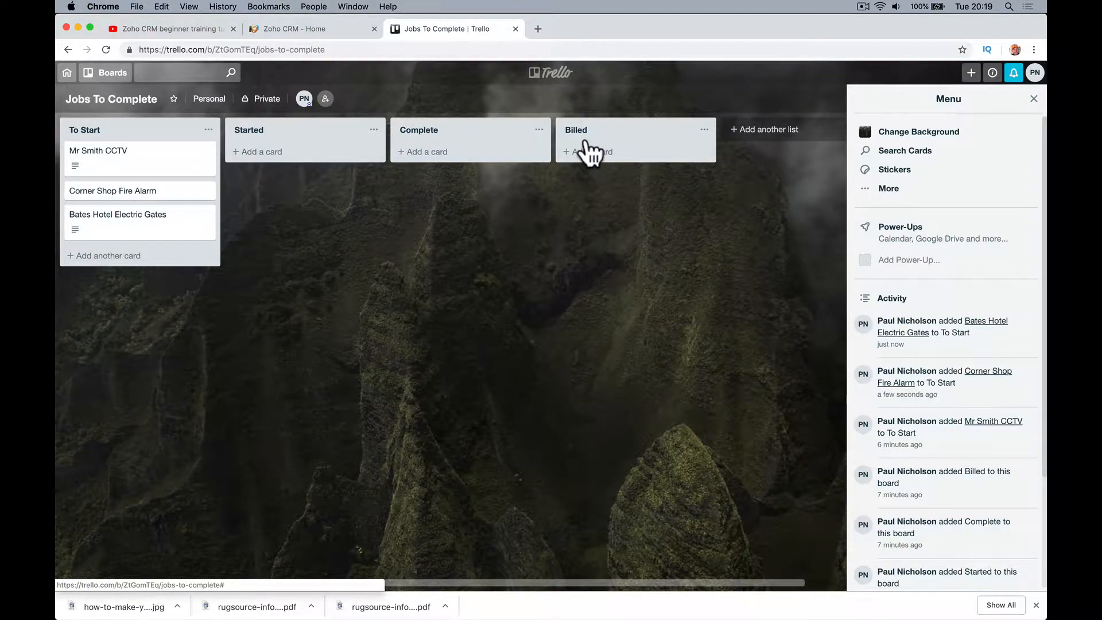
Go to flow.zoho.com in a new tab and create the organization 'test account'
click(306, 30)
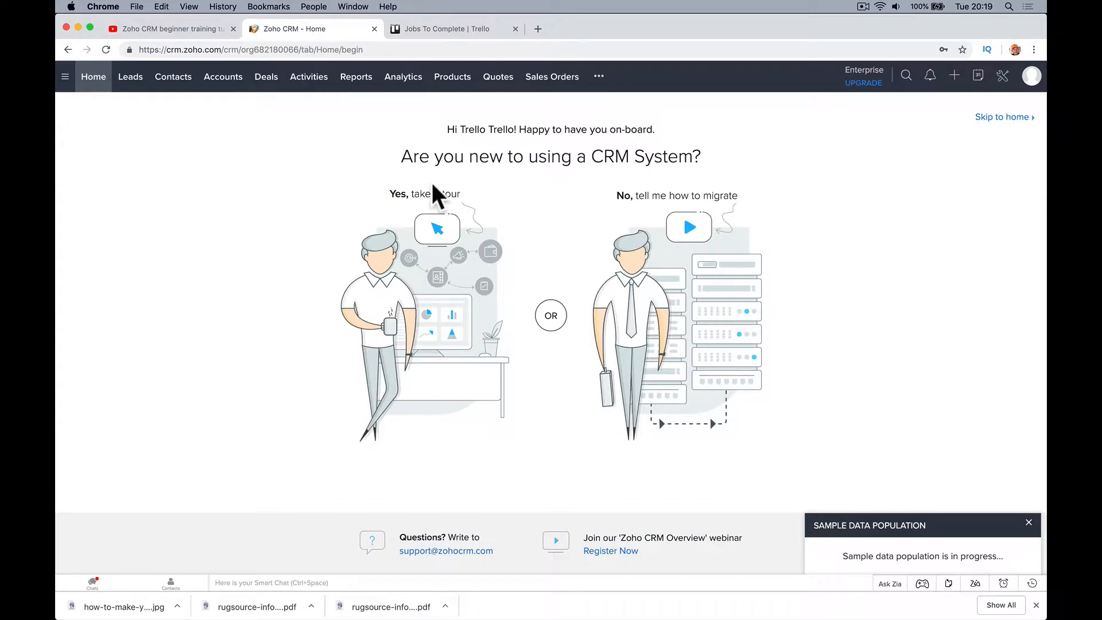
click(534, 30)
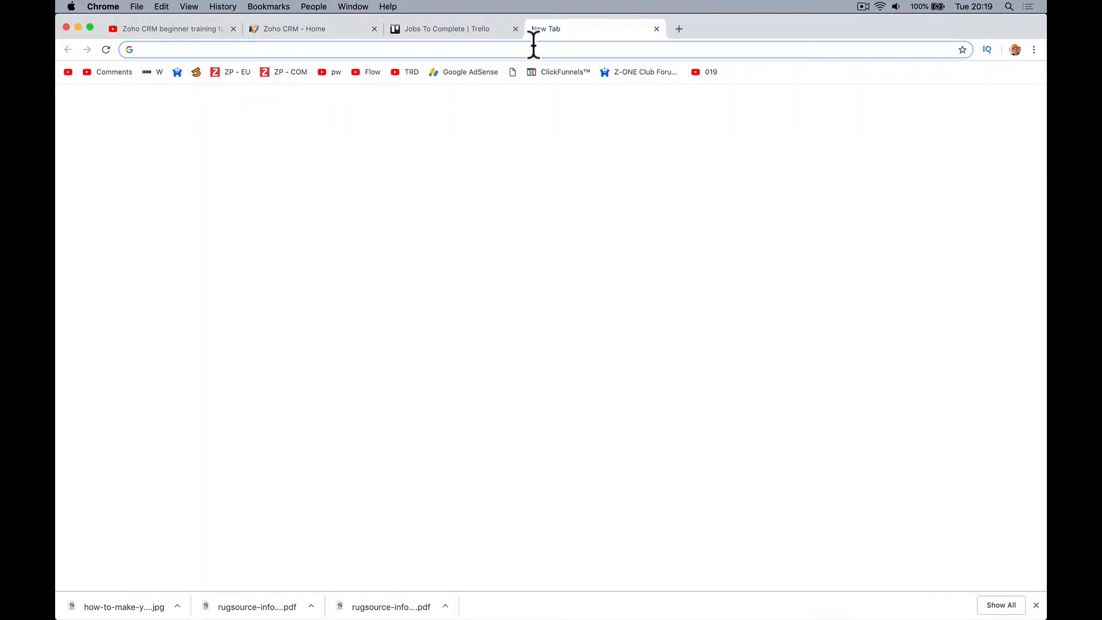
text(flow.)
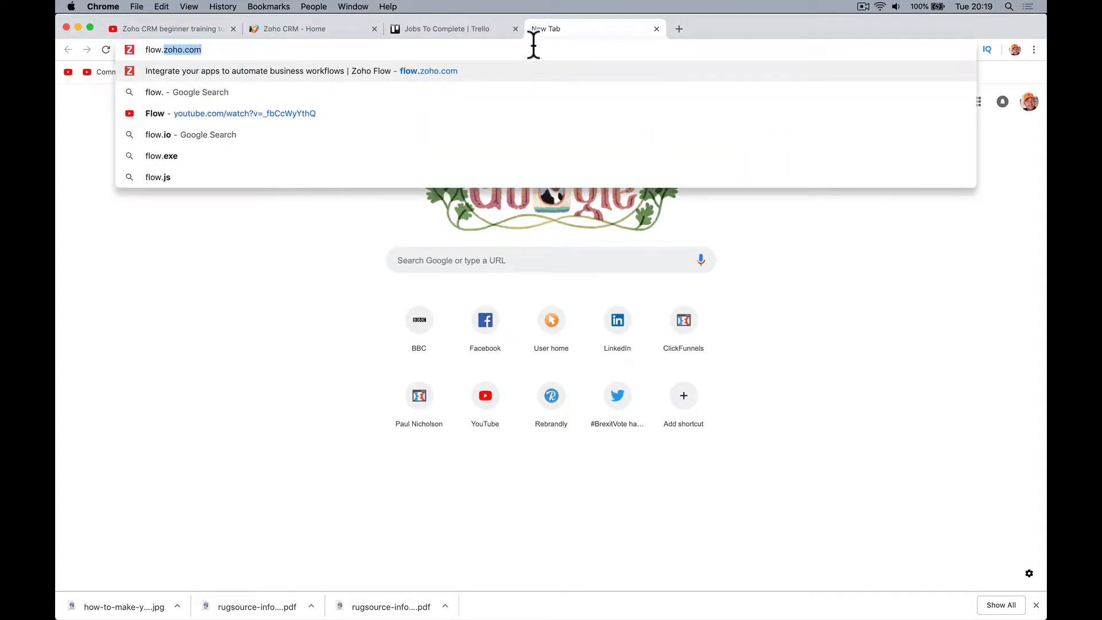
text(zohoo.o)
key(BackSpace)
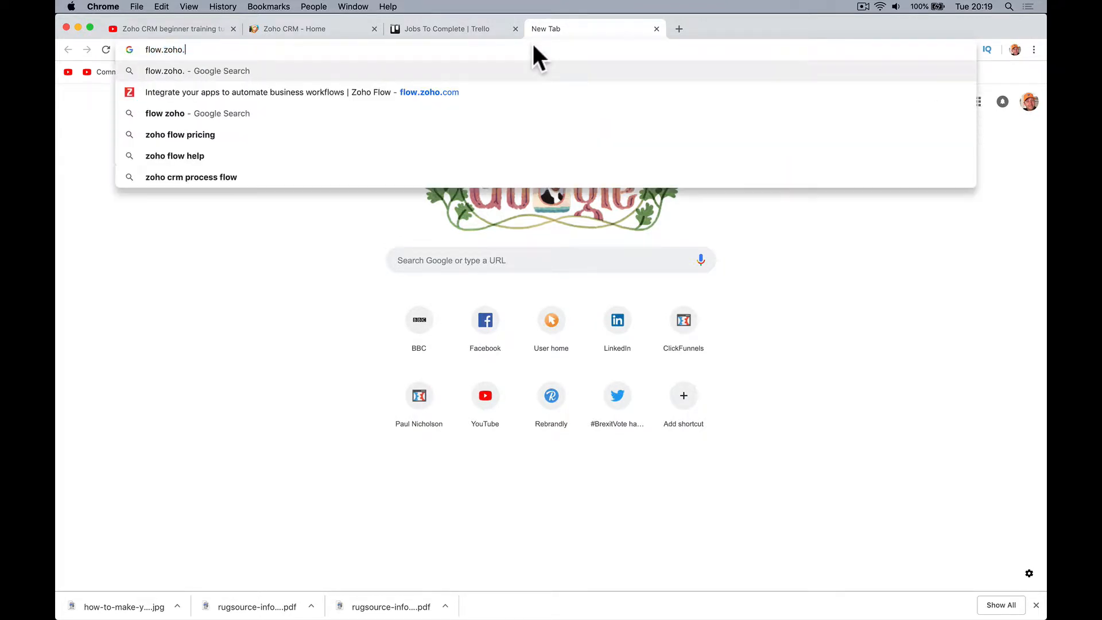
text(com)
key(Return)
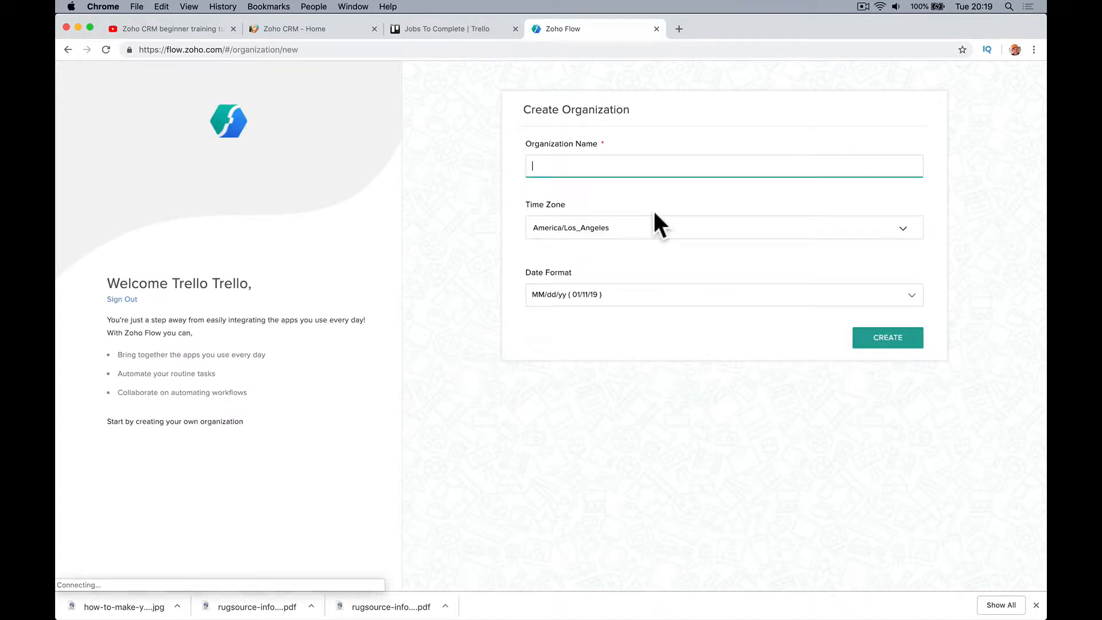
text(test account)
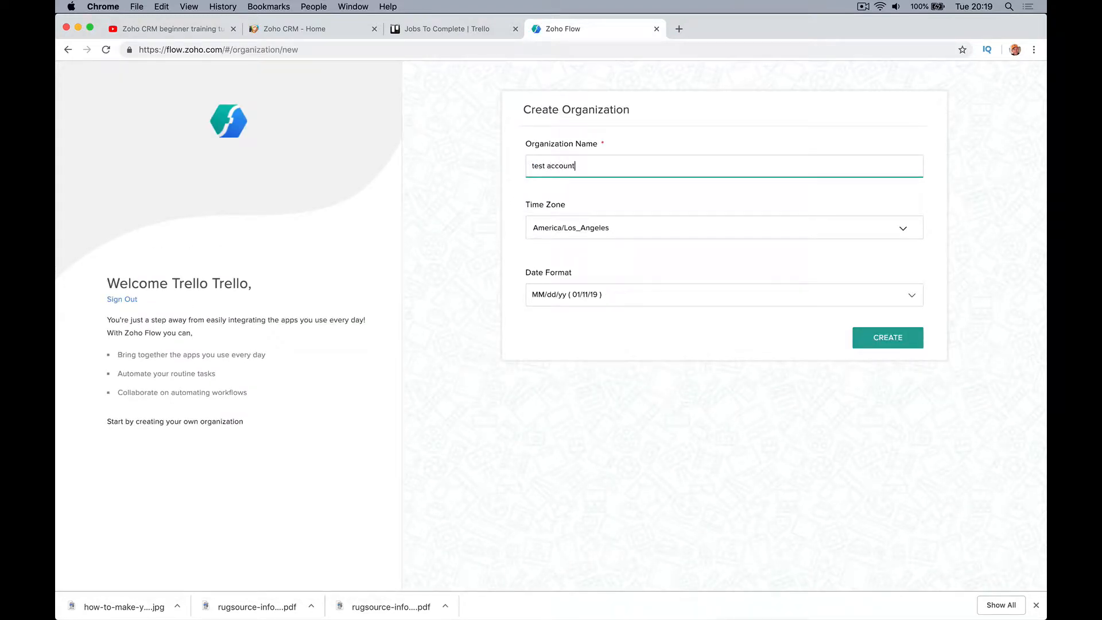
click(906, 340)
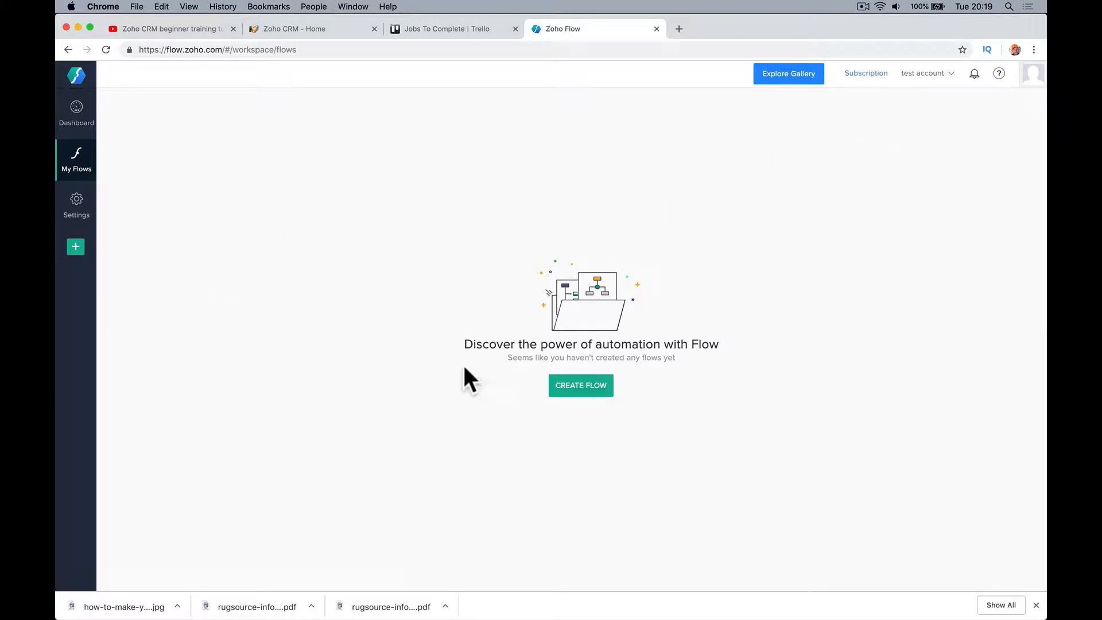
Create a new Zoho Flow flow named 'trello flow'
click(602, 384)
click(593, 276)
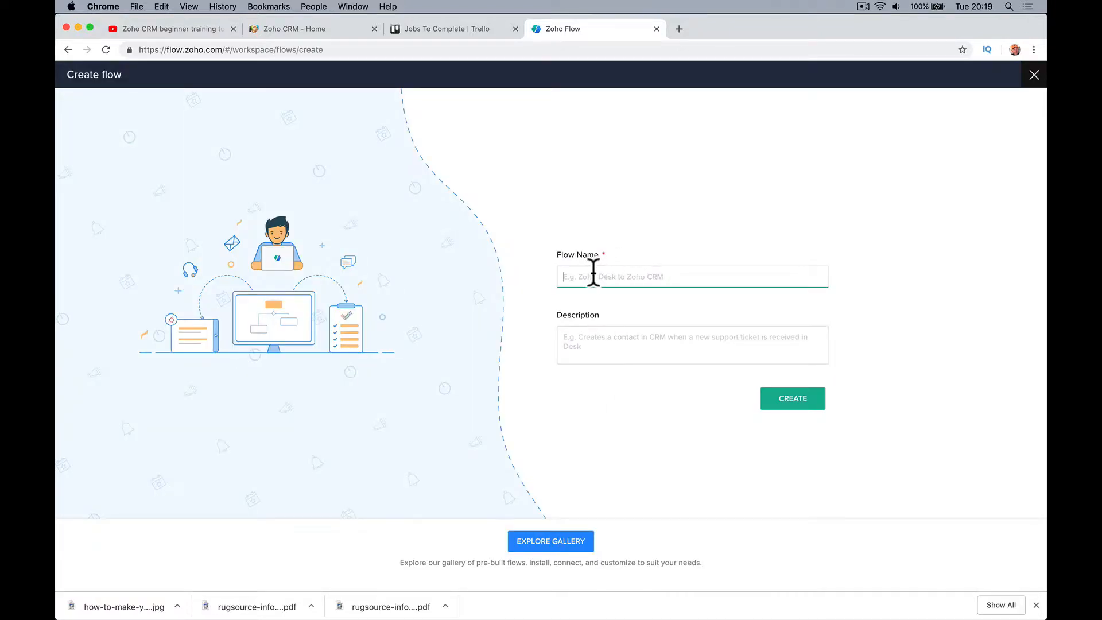
text(trello flow)
key(Tab)
click(791, 397)
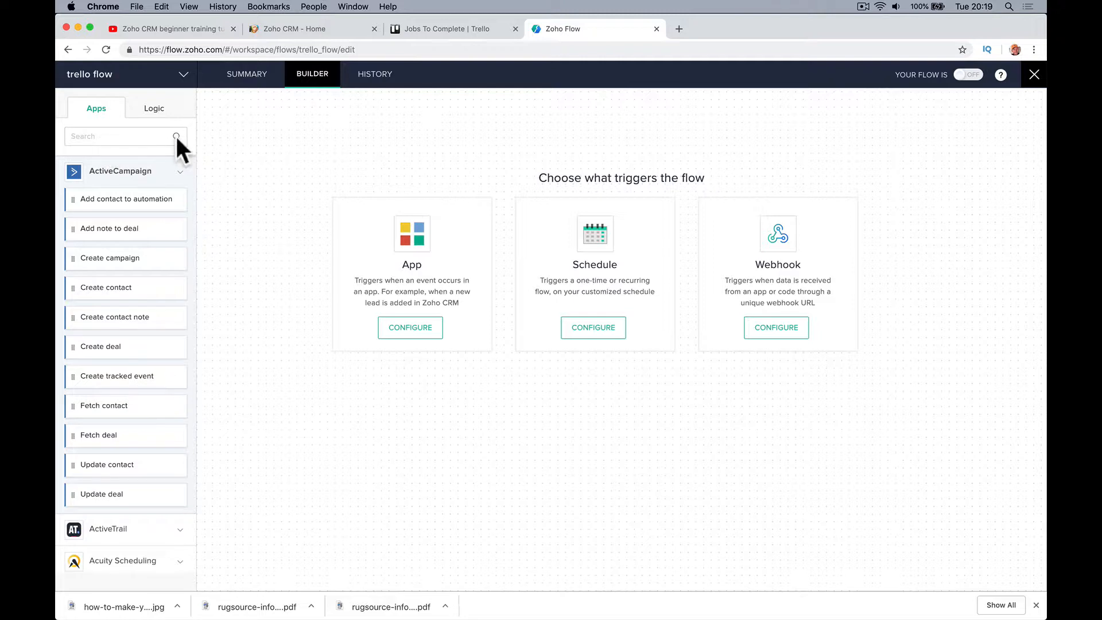
Set Trello's 'Card Moved to List' event as the flow's trigger
click(381, 327)
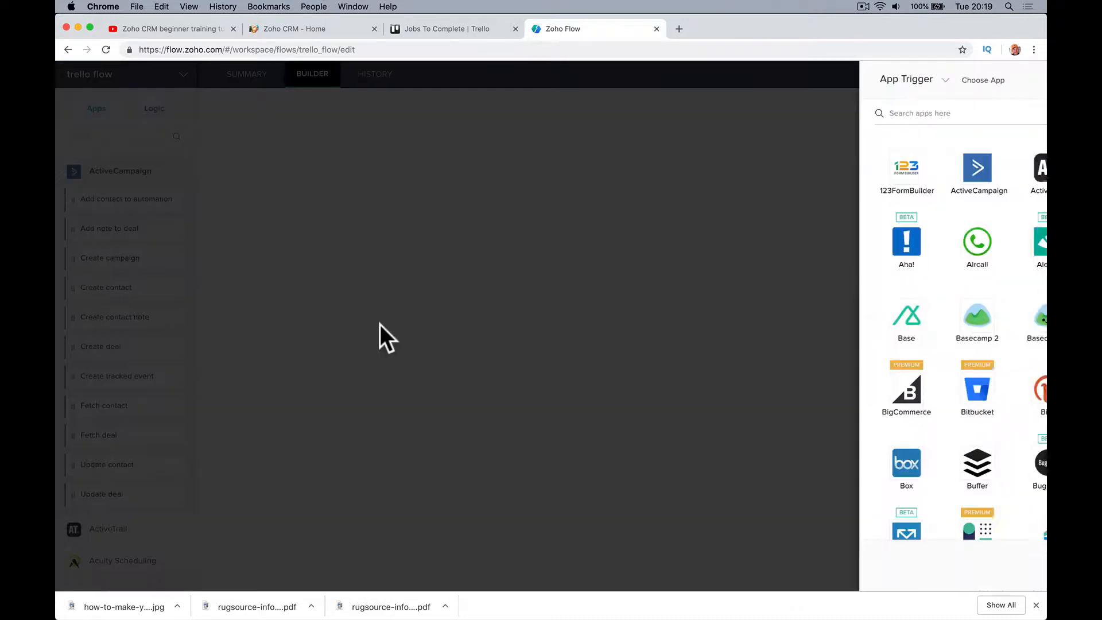
click(655, 114)
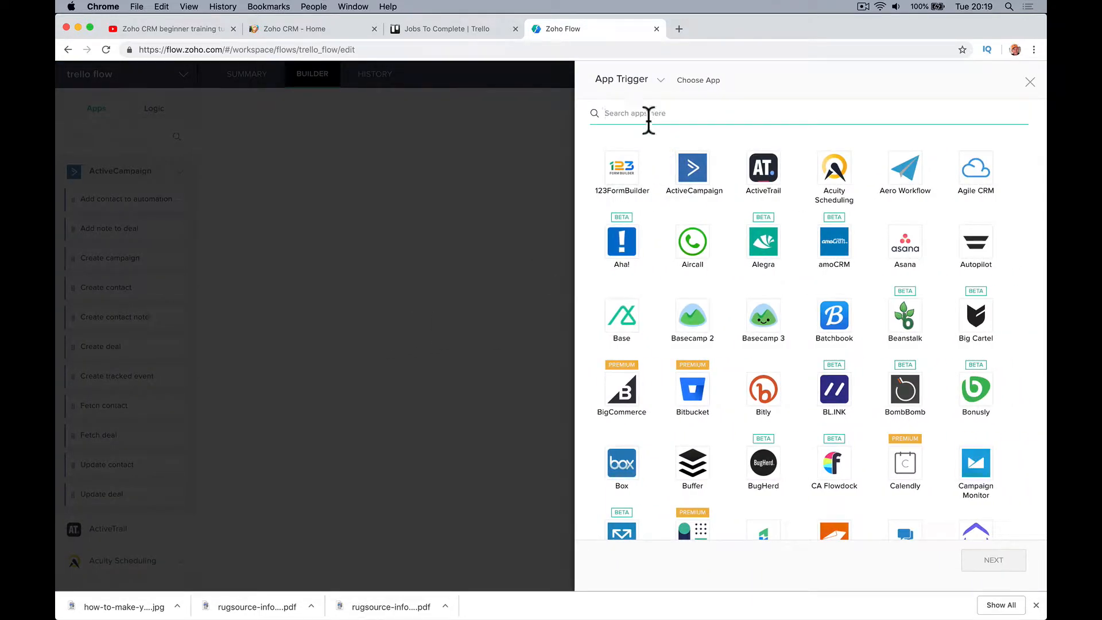
text(trello)
click(622, 184)
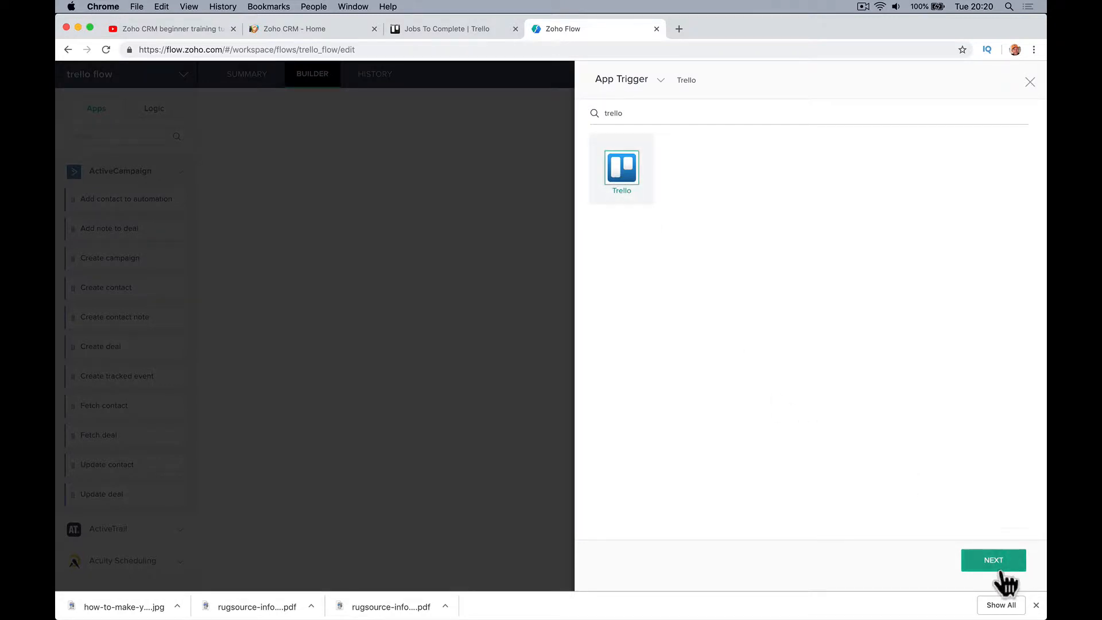
click(1000, 570)
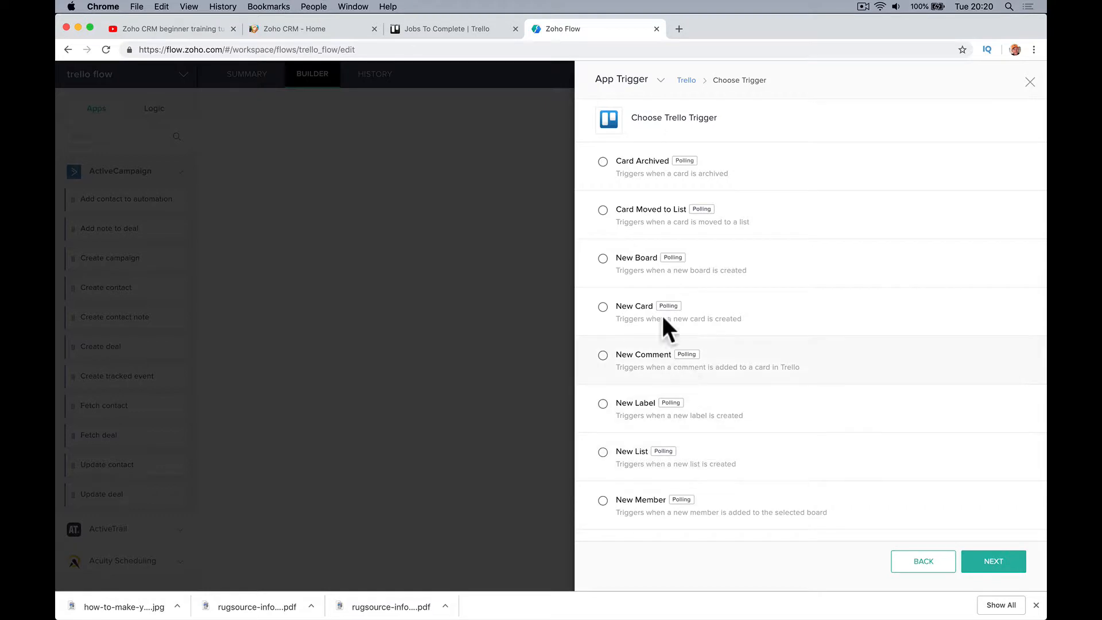
click(603, 211)
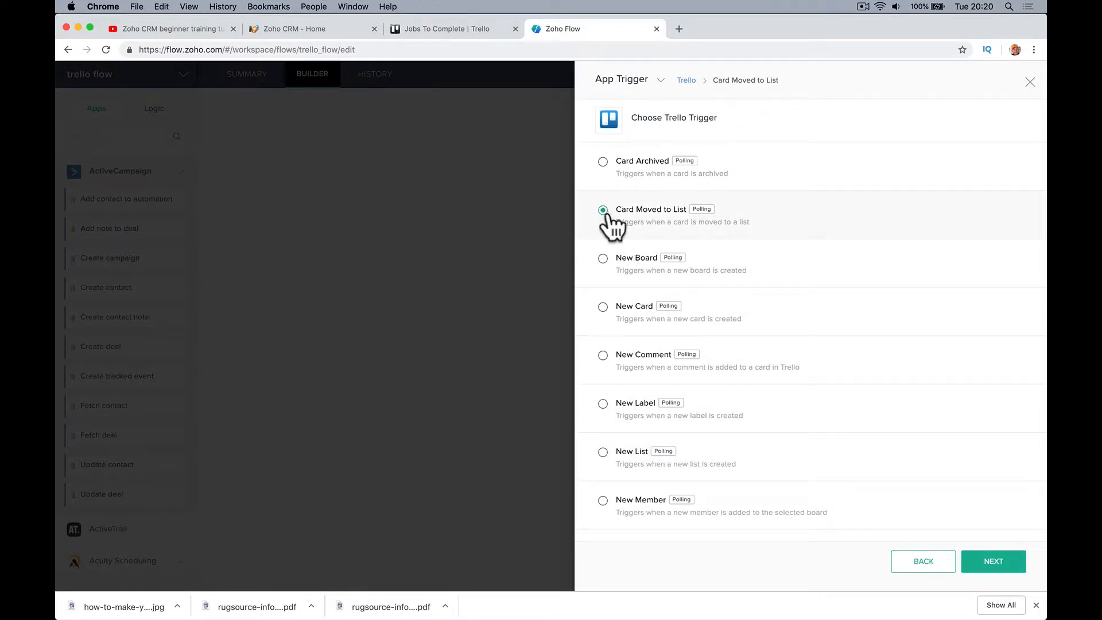
click(991, 562)
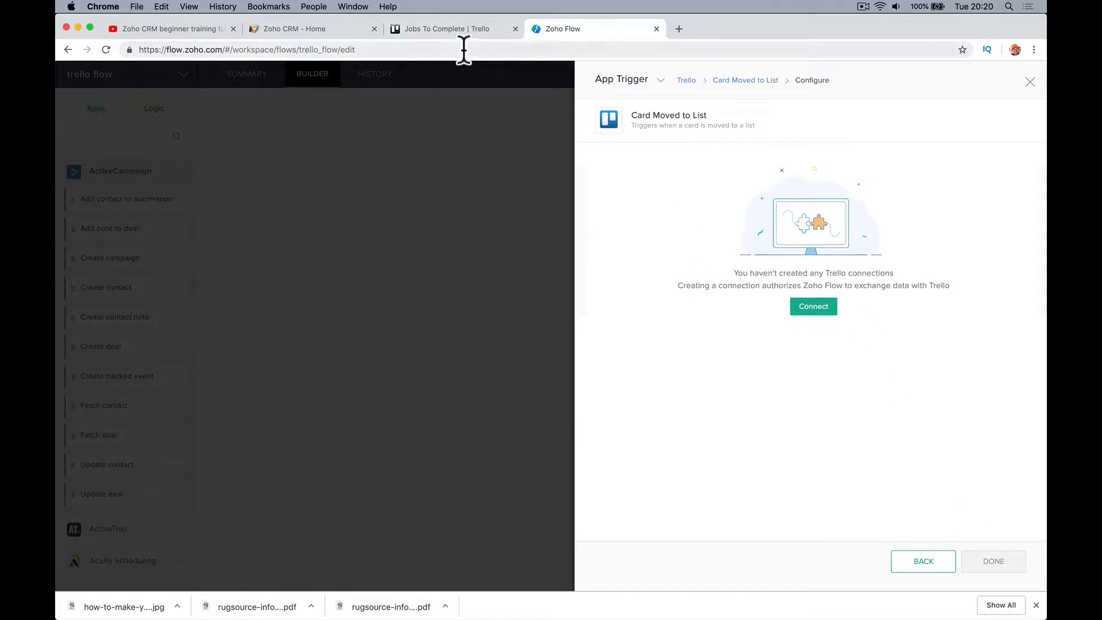
click(448, 30)
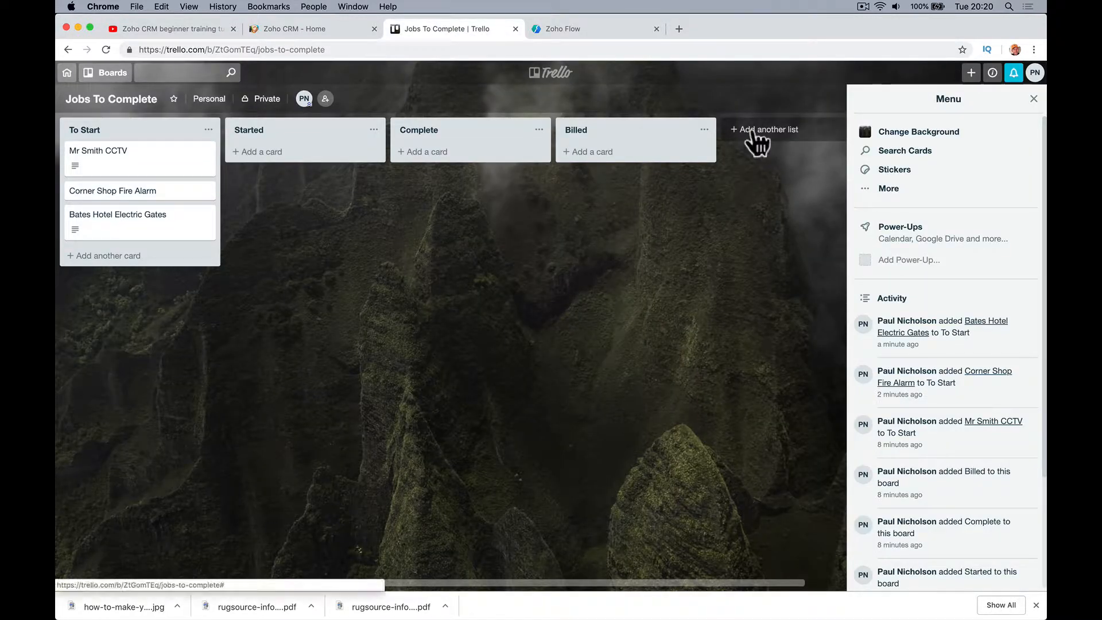
Add a list named 'Move To Zoho' to the Jobs To Complete board
click(749, 129)
text(Move )
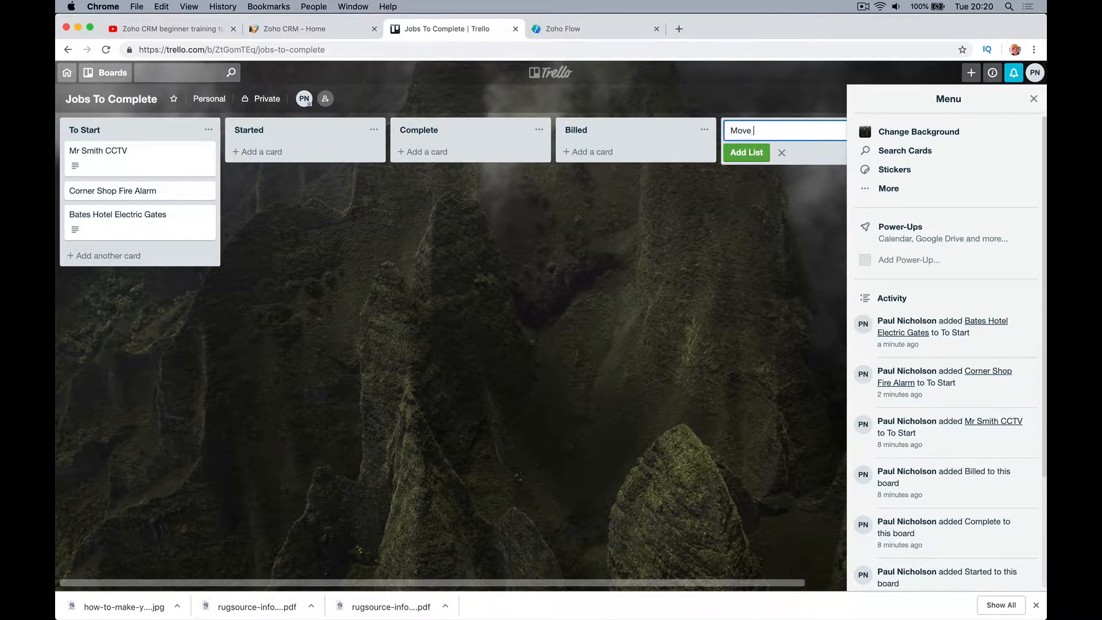
text(To Zoho)
click(755, 160)
click(569, 248)
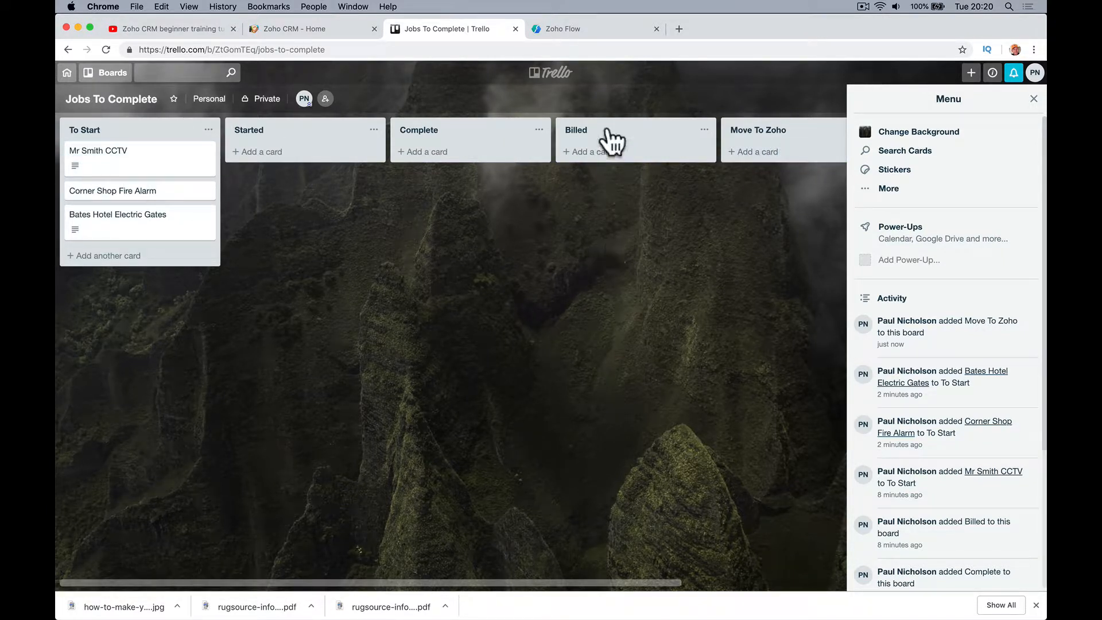
Create and authorize a Trello connection named 'Trello Connection' for the trigger
click(580, 30)
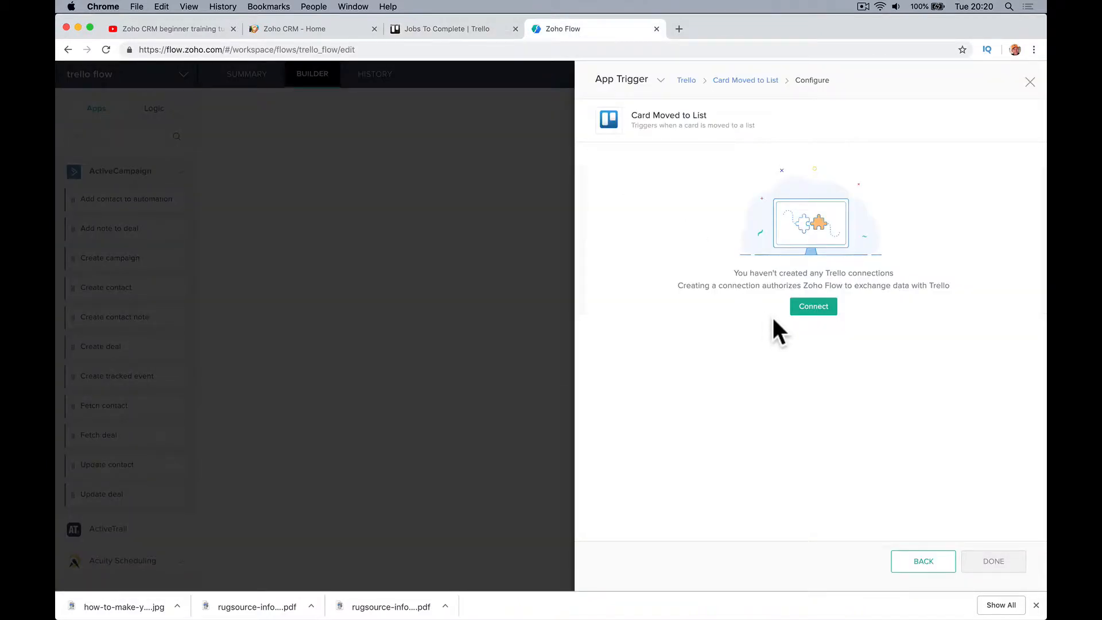
click(826, 308)
click(684, 170)
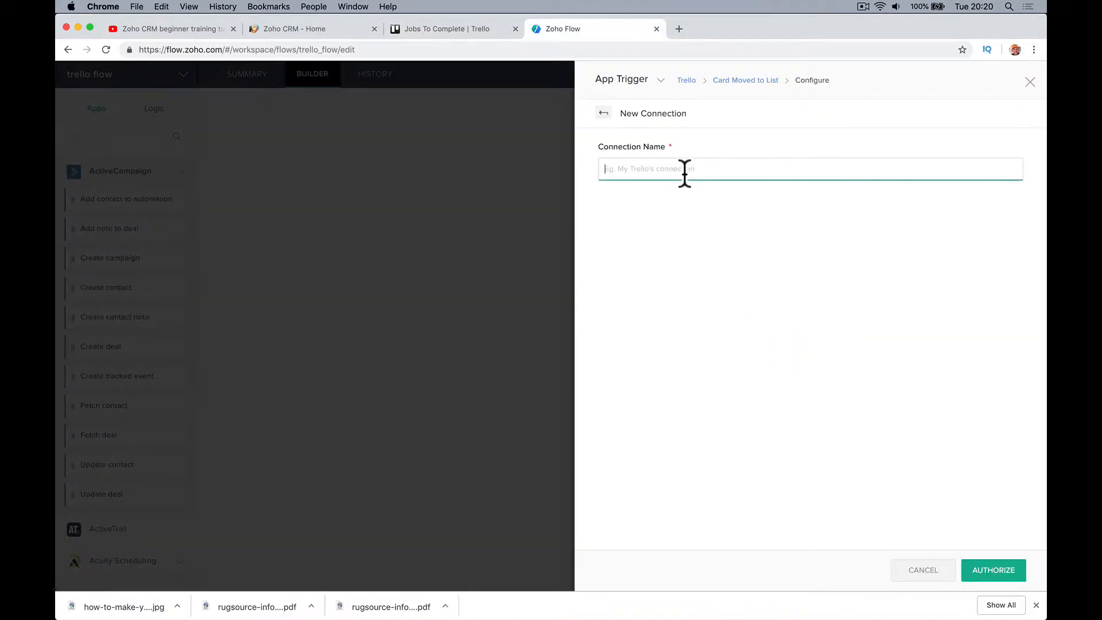
text(Trello Connection)
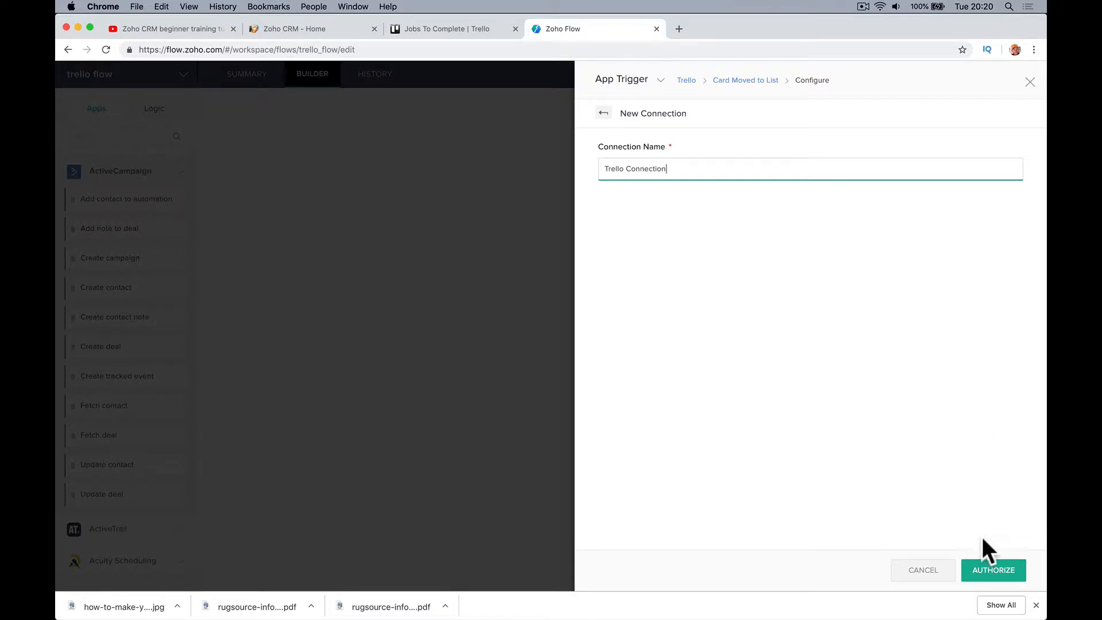
click(983, 570)
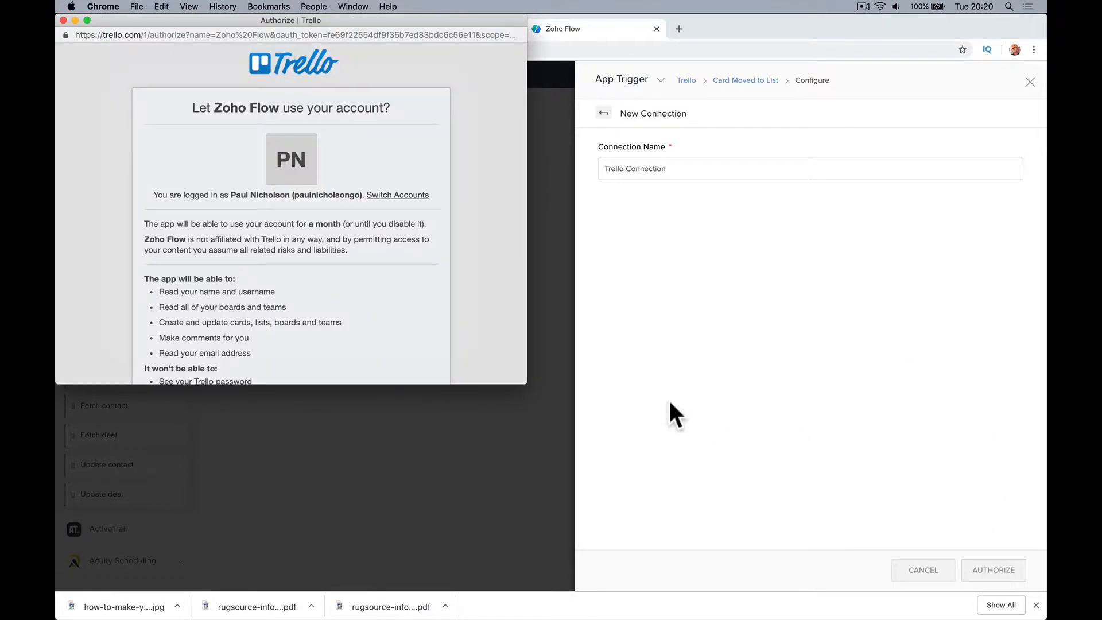
scroll(389, 309, down, 4)
click(285, 315)
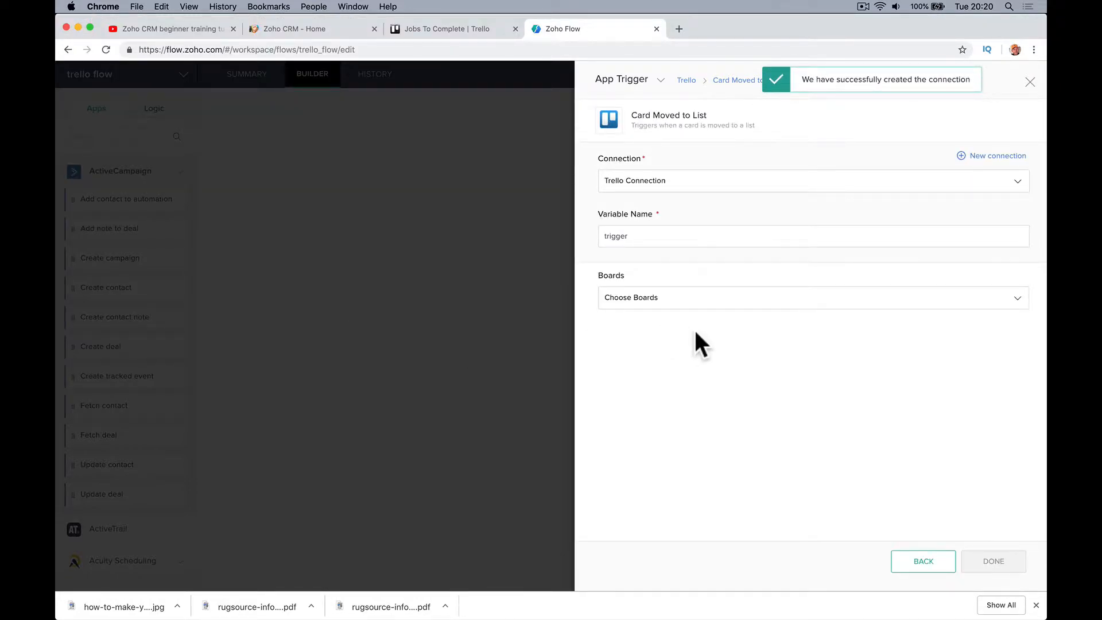
Point the trigger at the Jobs To Complete board's 'Move To Zoho' list and save it
click(677, 302)
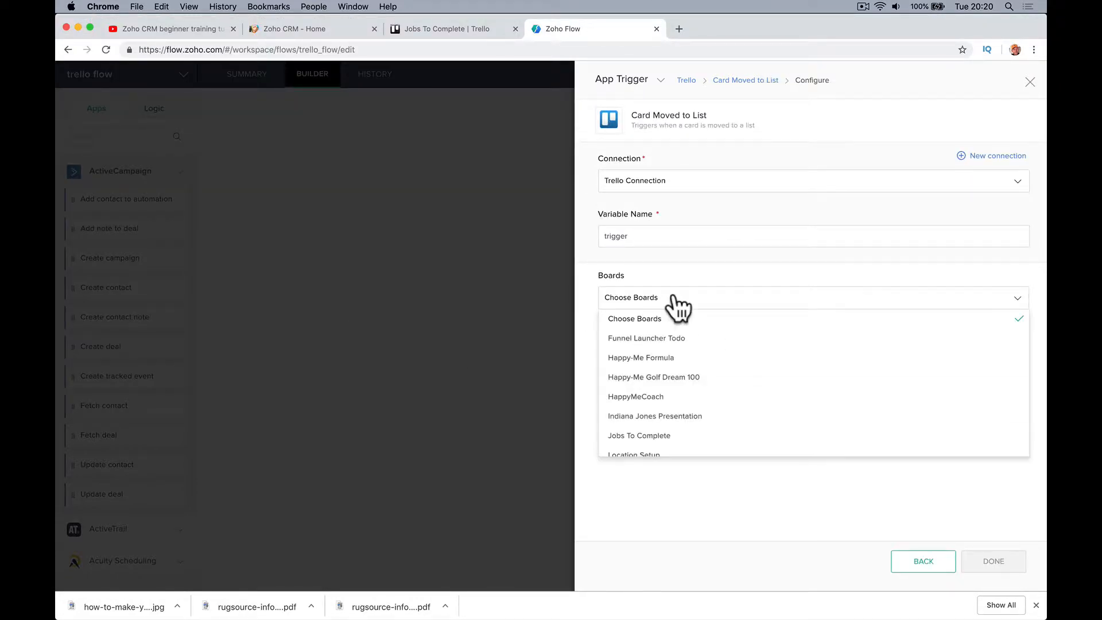
click(711, 441)
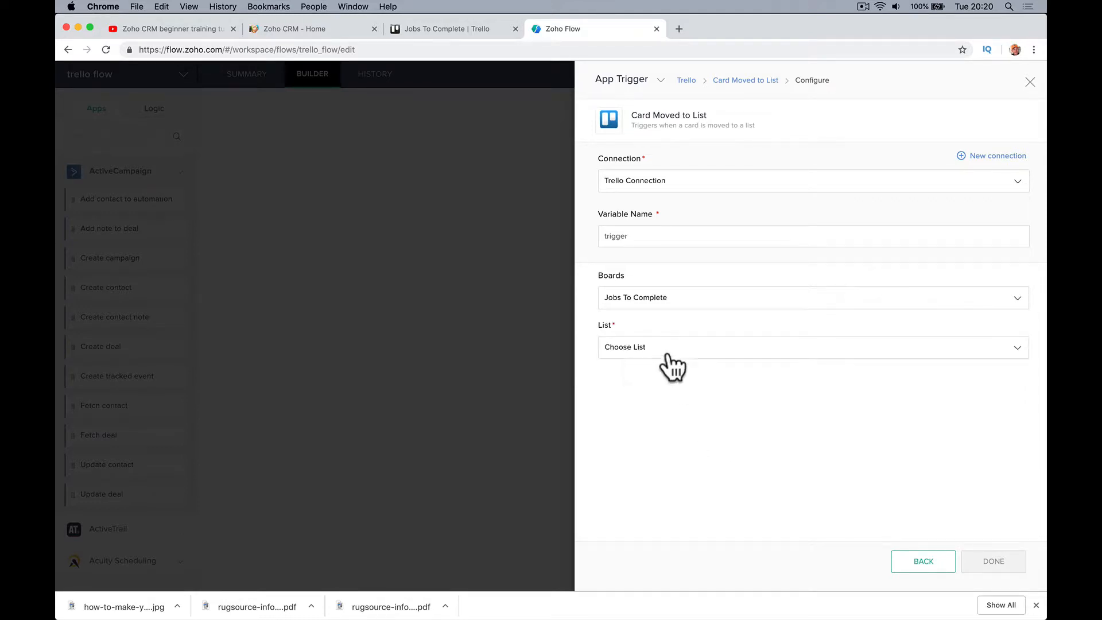
click(725, 356)
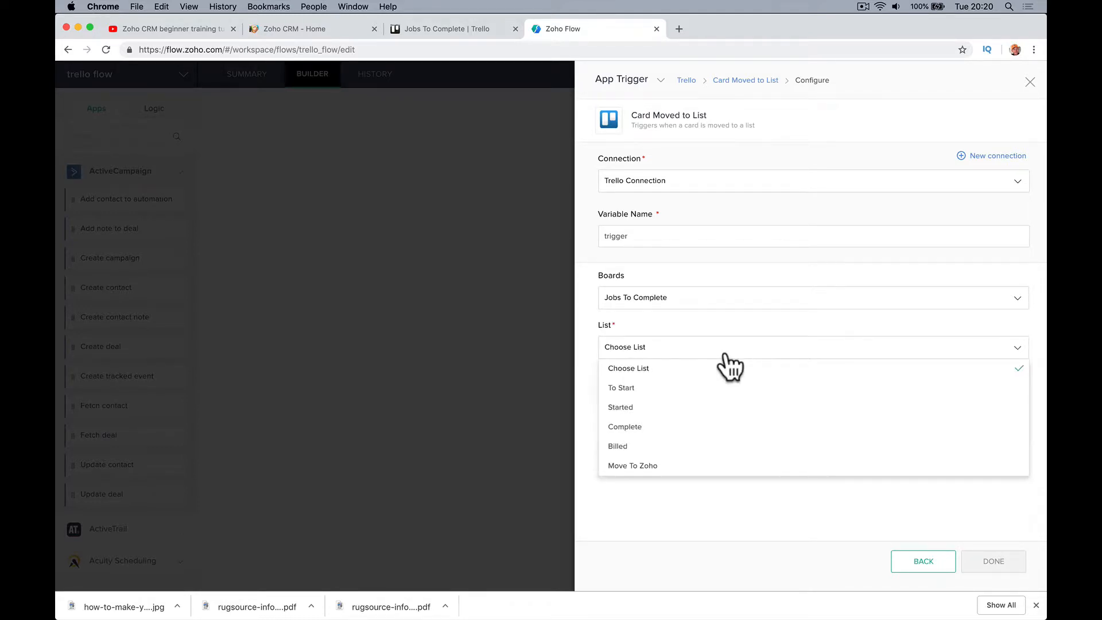
click(734, 466)
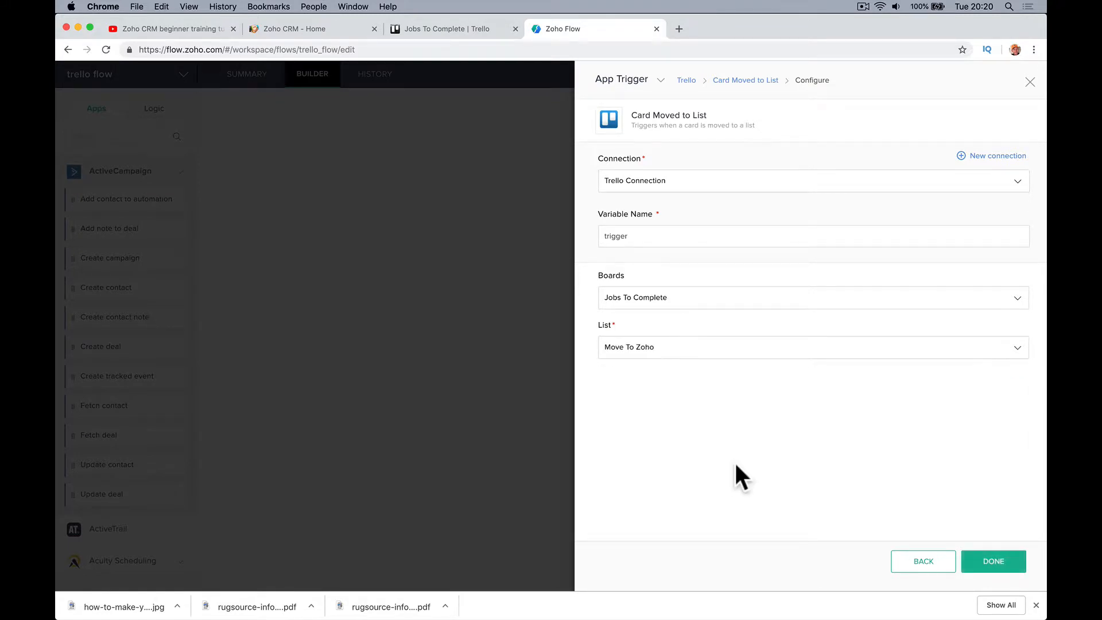
click(991, 564)
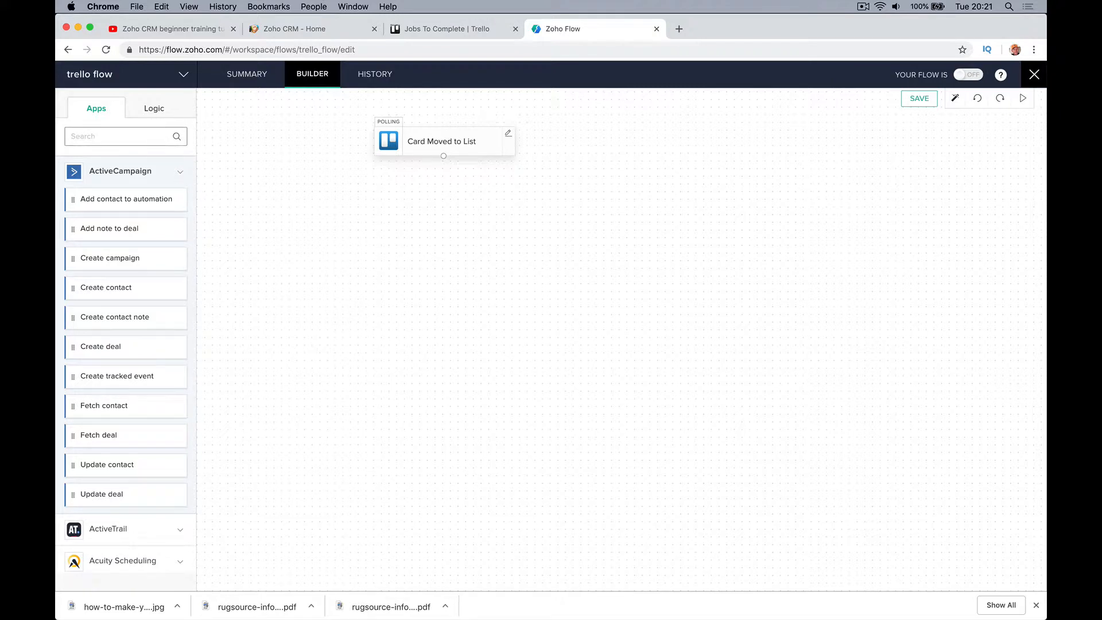
Search Apps for 'zoho crm' and drag Create or update module entry beneath the Trello trigger
text(zoho )
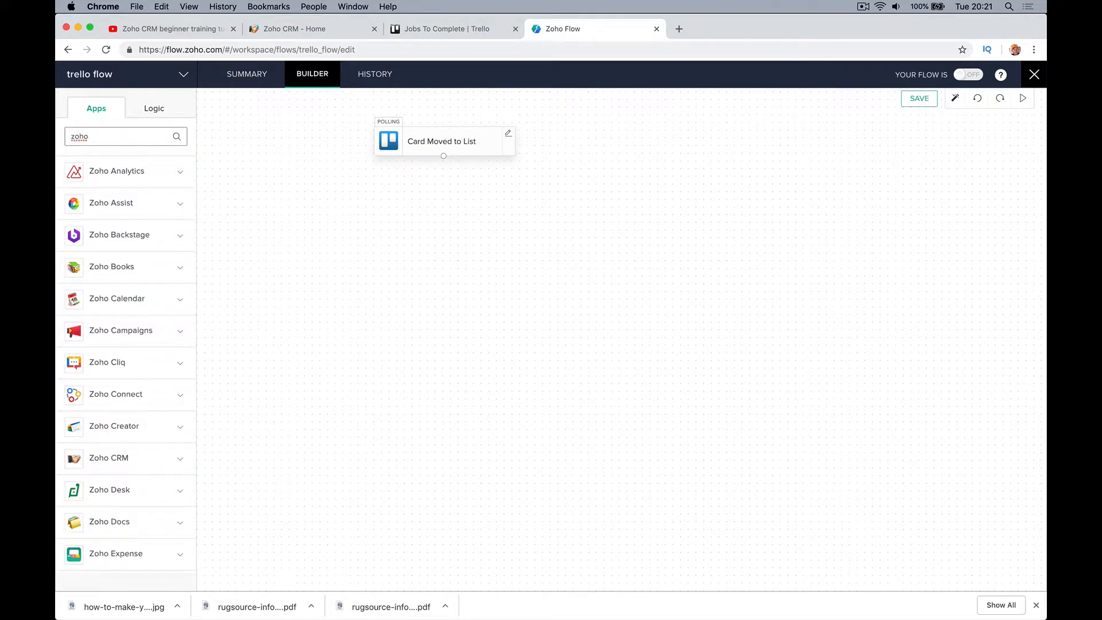
text(crm)
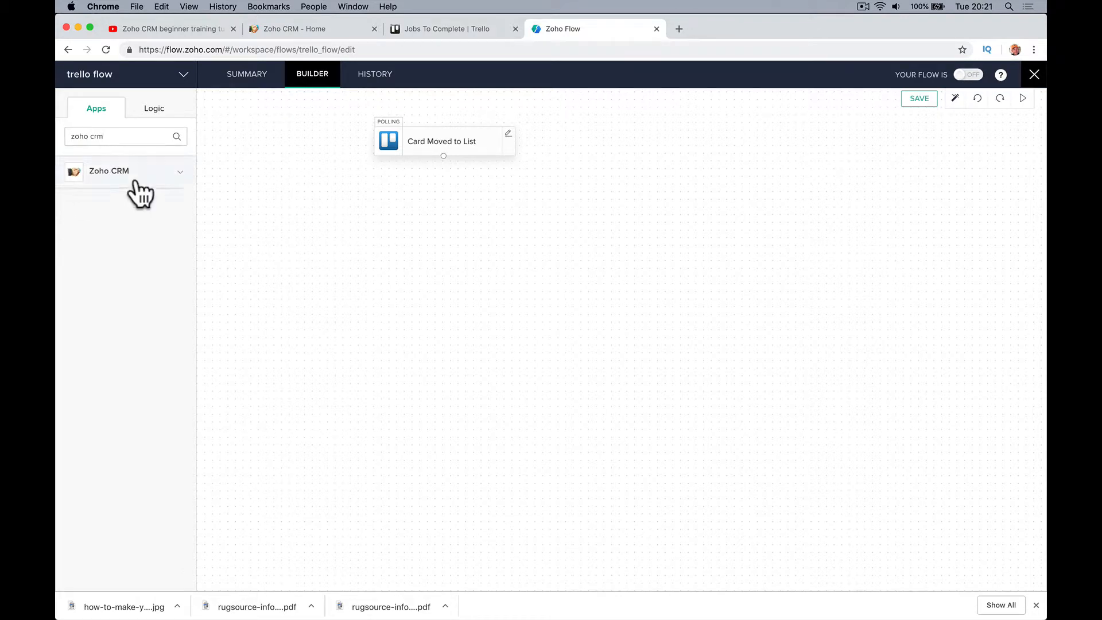
click(137, 180)
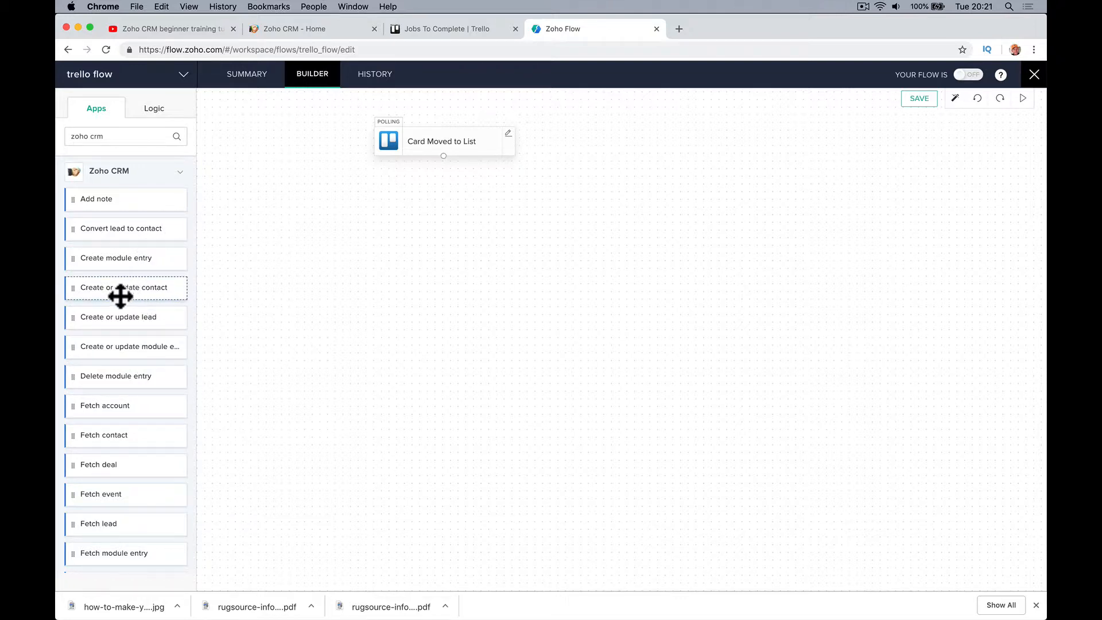
drag(119, 295, 448, 214)
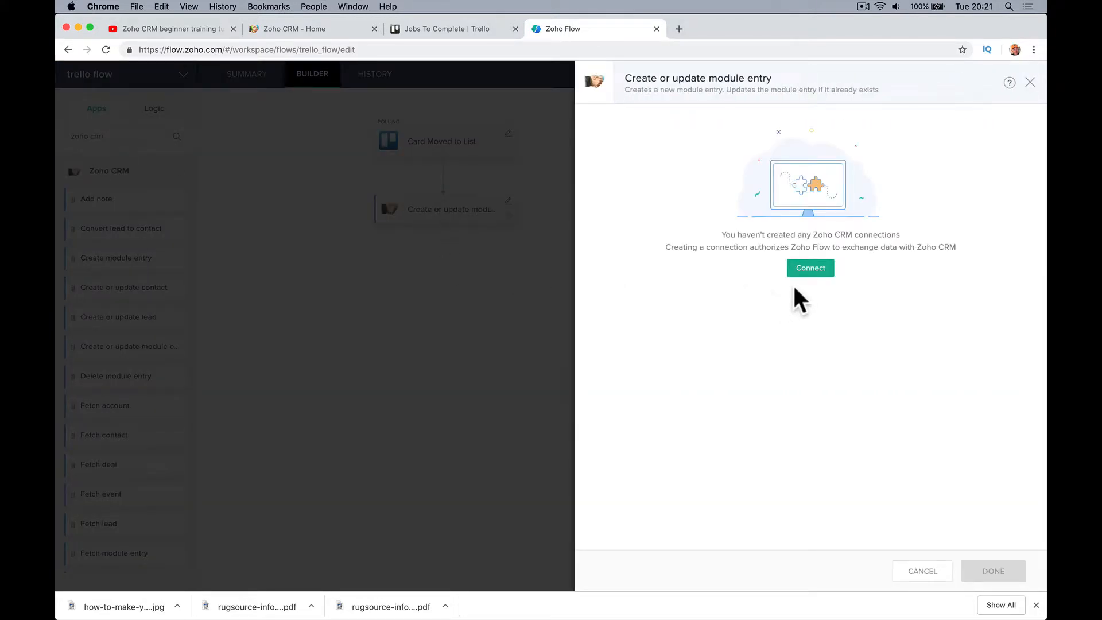
Create and authorize a 'zoho' CRM connection, then set the action's module to Deals
click(807, 270)
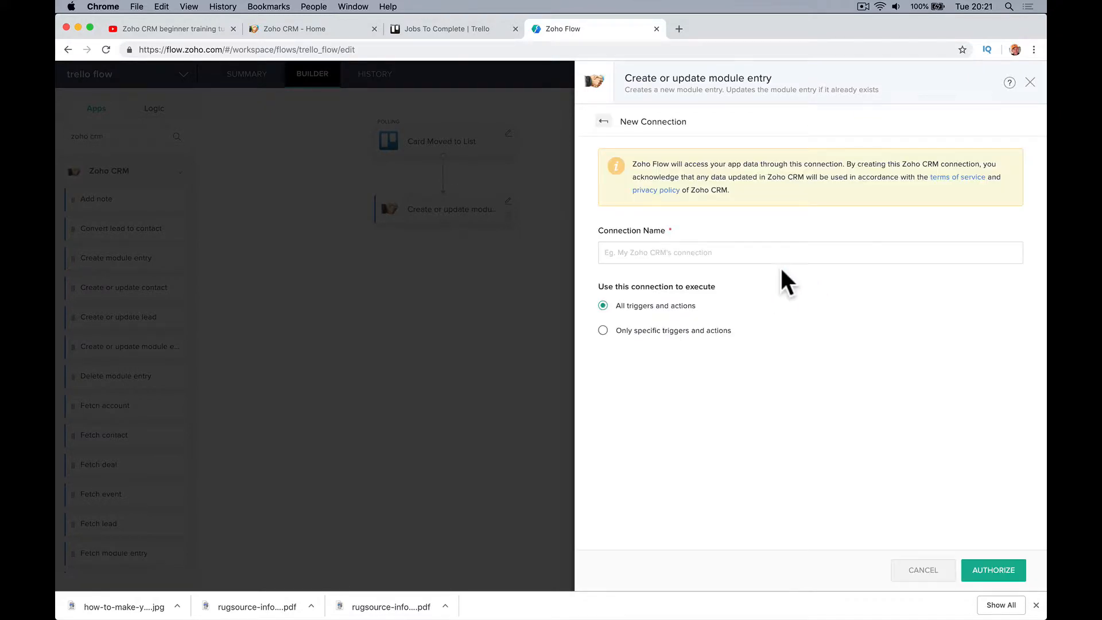
click(753, 256)
text(zoho crm)
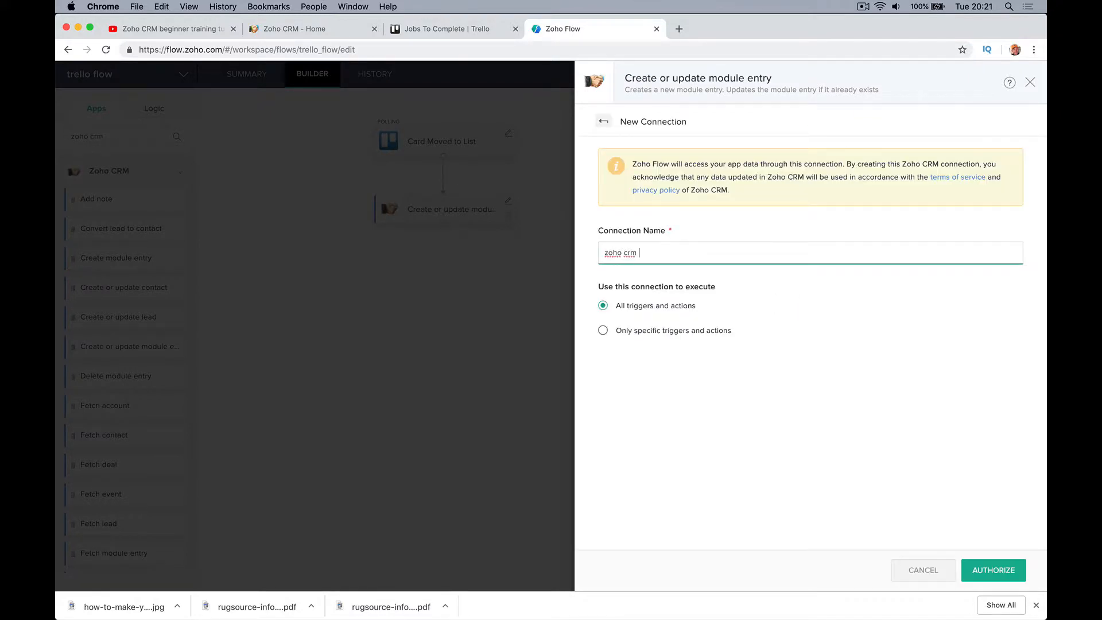
click(989, 567)
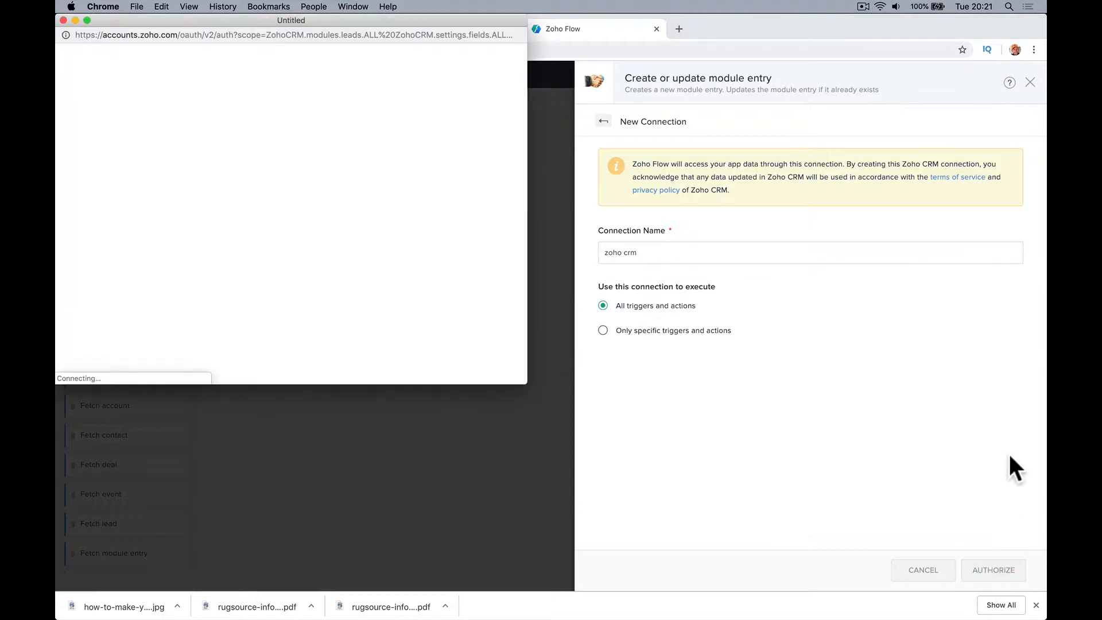
scroll(251, 267, down, 10)
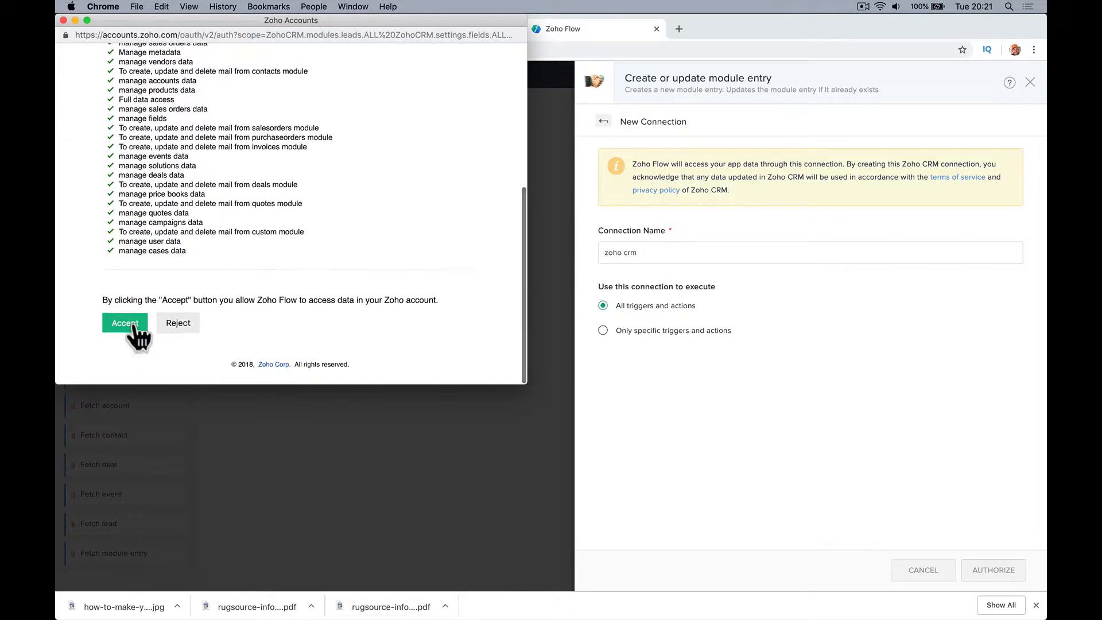
click(129, 319)
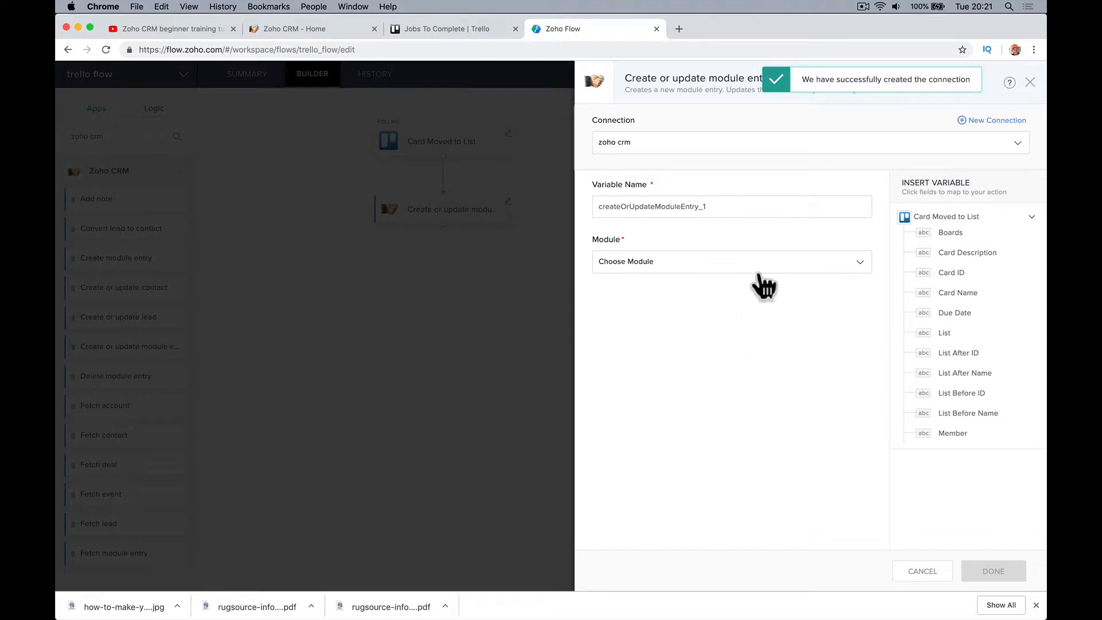
click(759, 270)
click(743, 360)
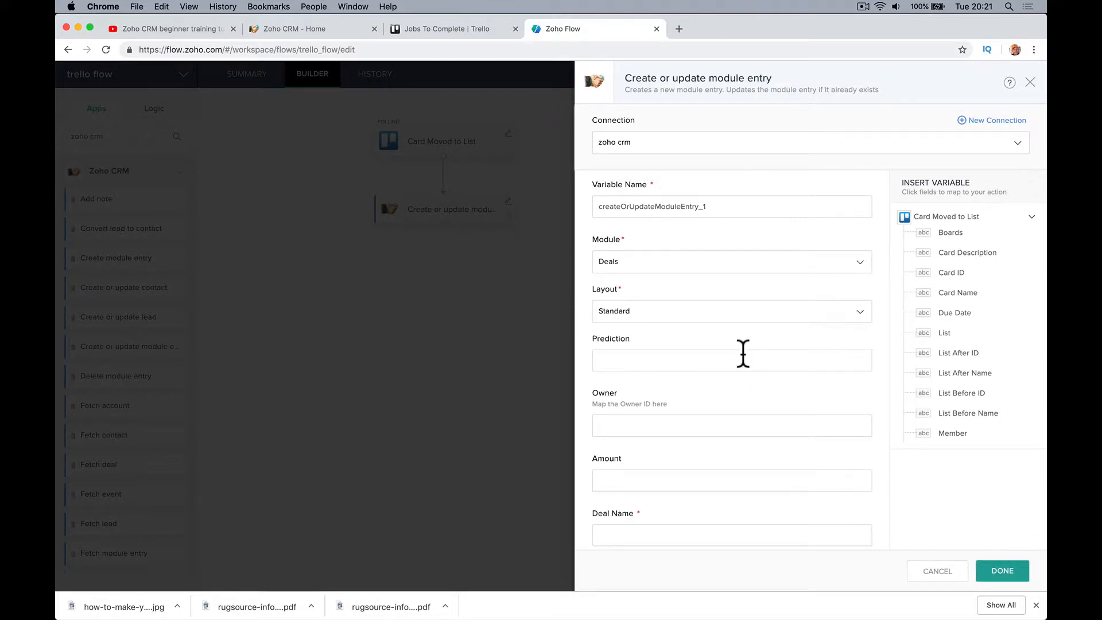
Insert the Card Name variable (${trigger.name}) into Deal Name, then return to the Trello board
click(714, 360)
scroll(735, 359, down, 3)
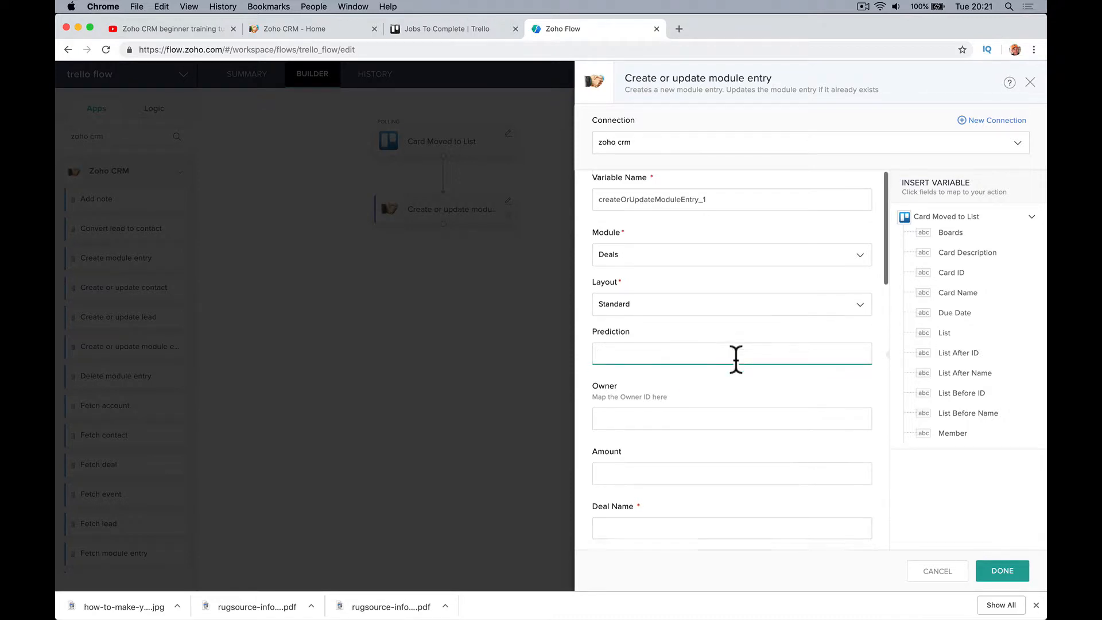
click(734, 311)
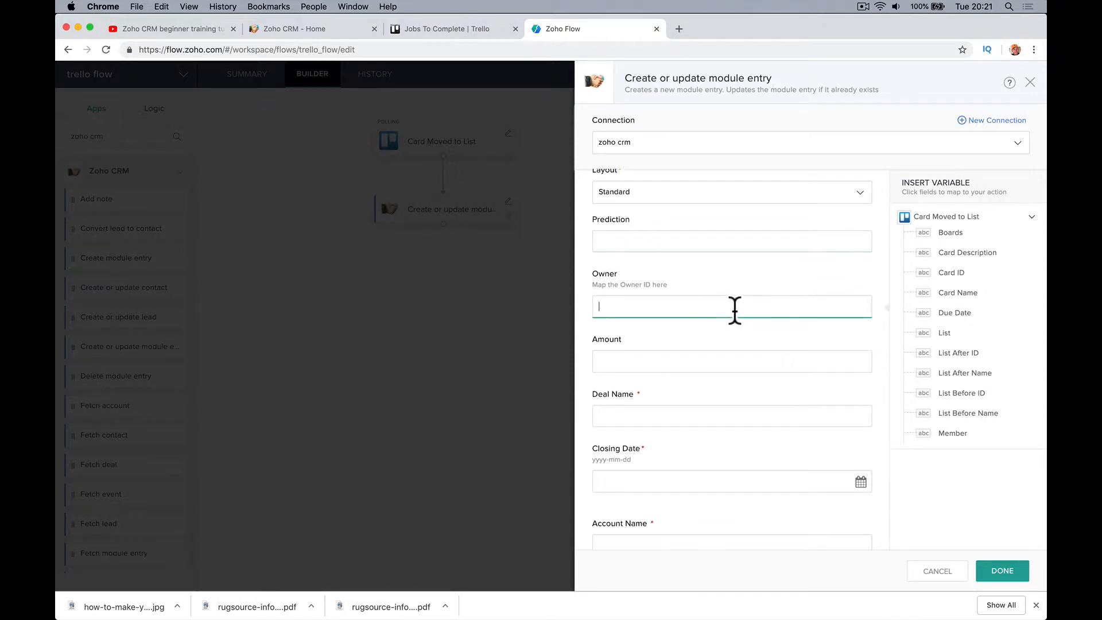
scroll(735, 310, down, 1)
click(715, 368)
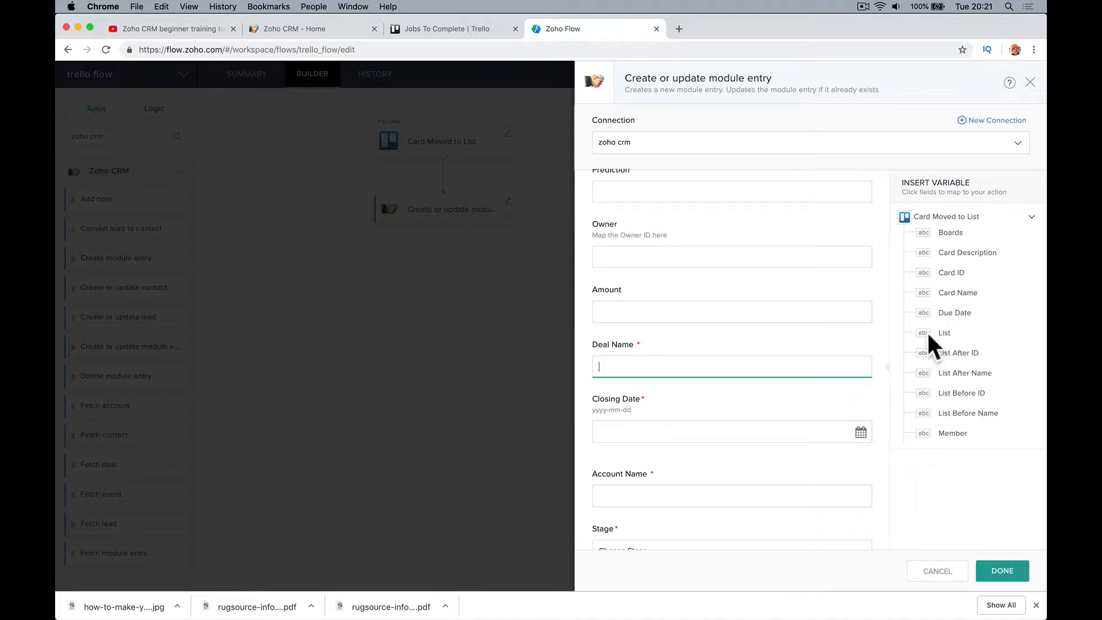
drag(964, 294, 772, 365)
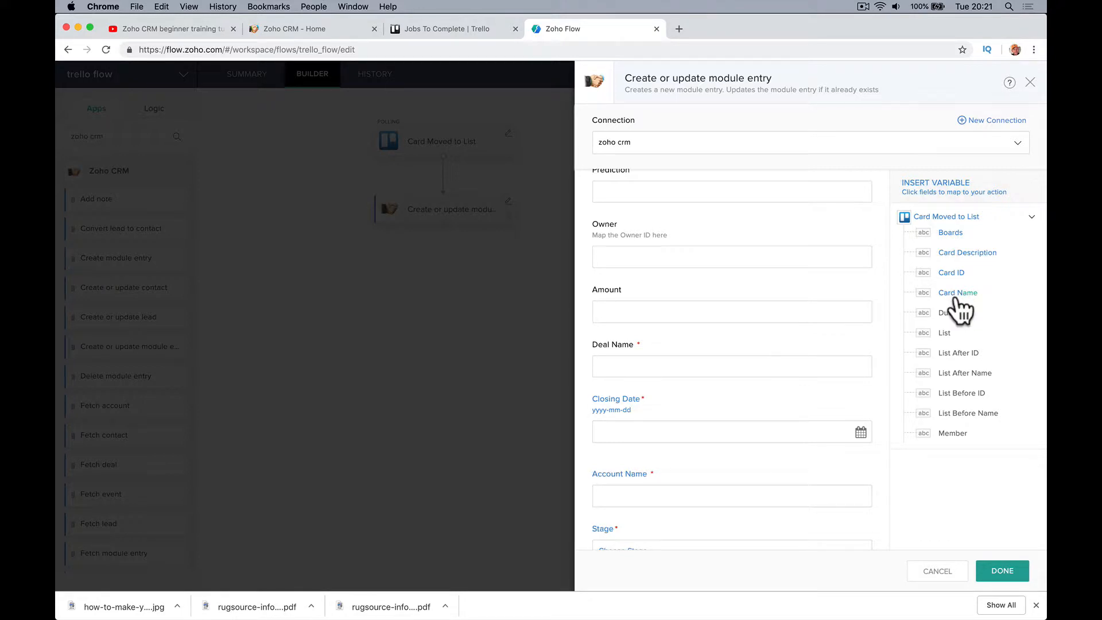
click(726, 366)
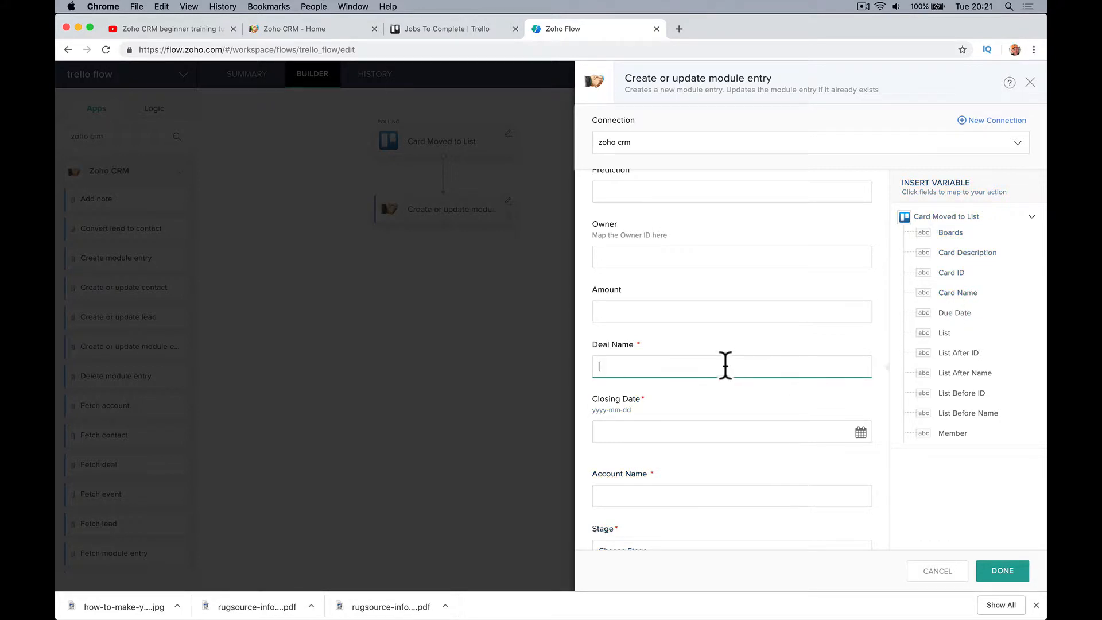
click(959, 293)
click(439, 34)
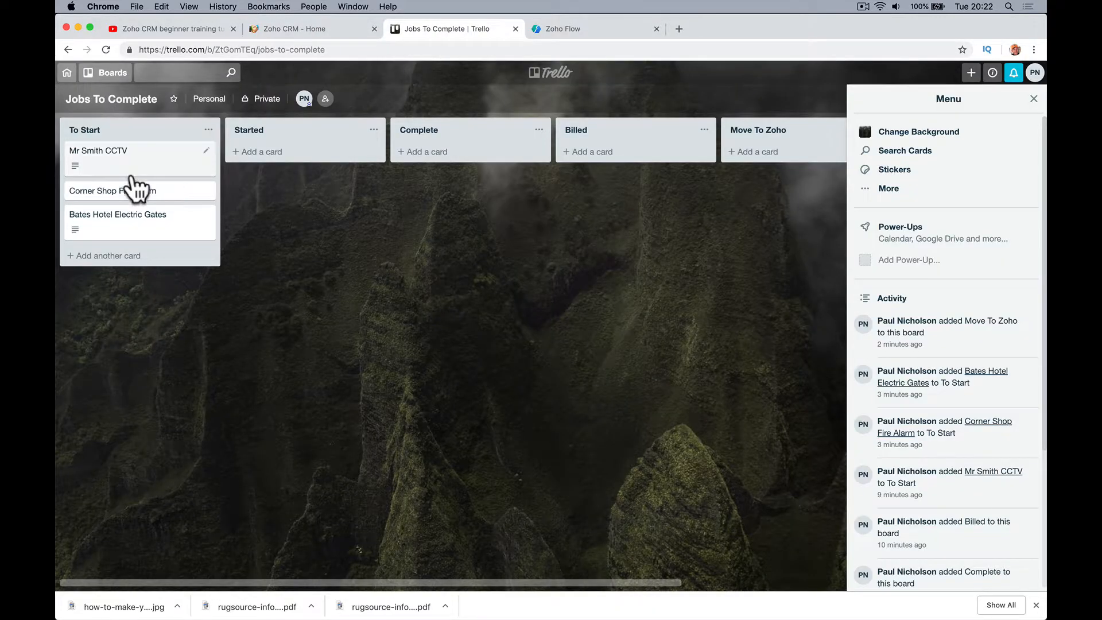
Map Card Description once into the Description field (${trigger.desc}), attempt DONE, then return to Trello
click(284, 32)
click(560, 31)
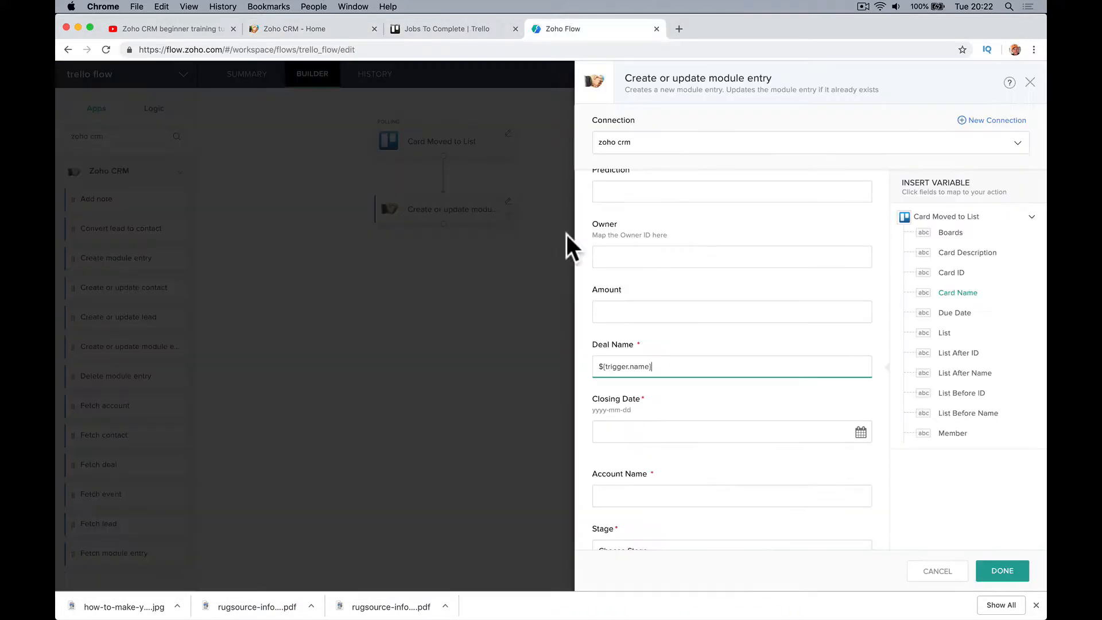
scroll(719, 412, down, 8)
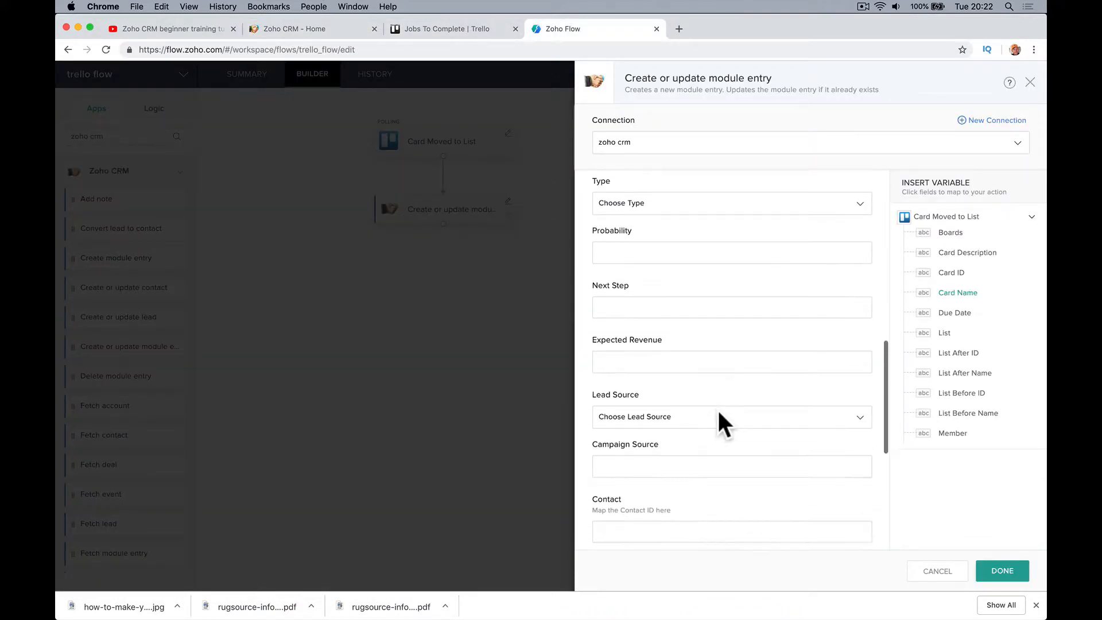
scroll(718, 413, down, 5)
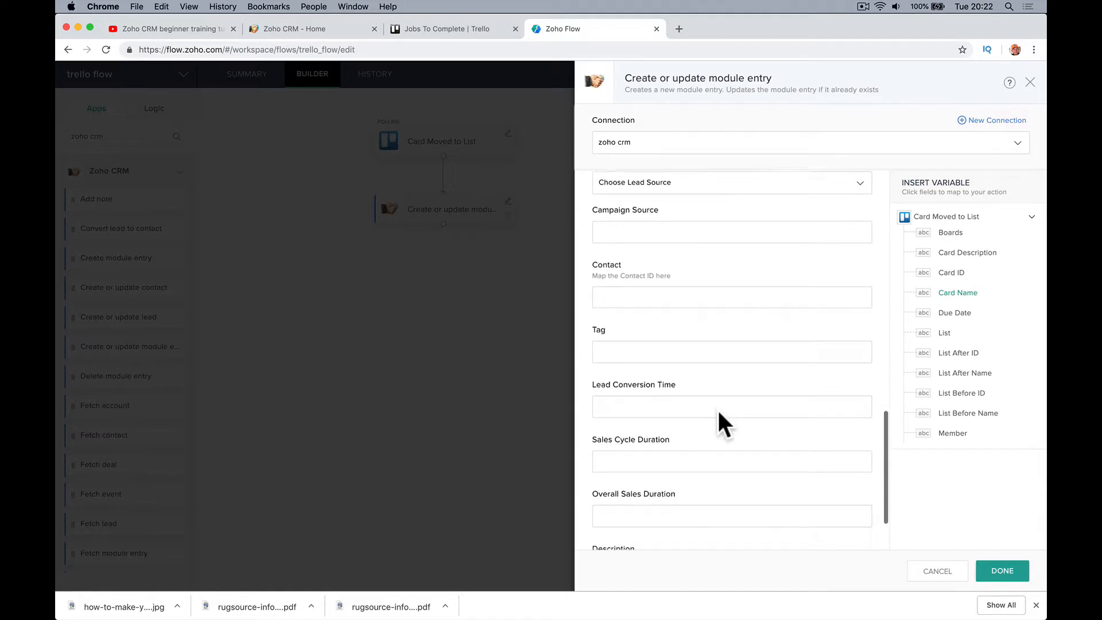
click(644, 489)
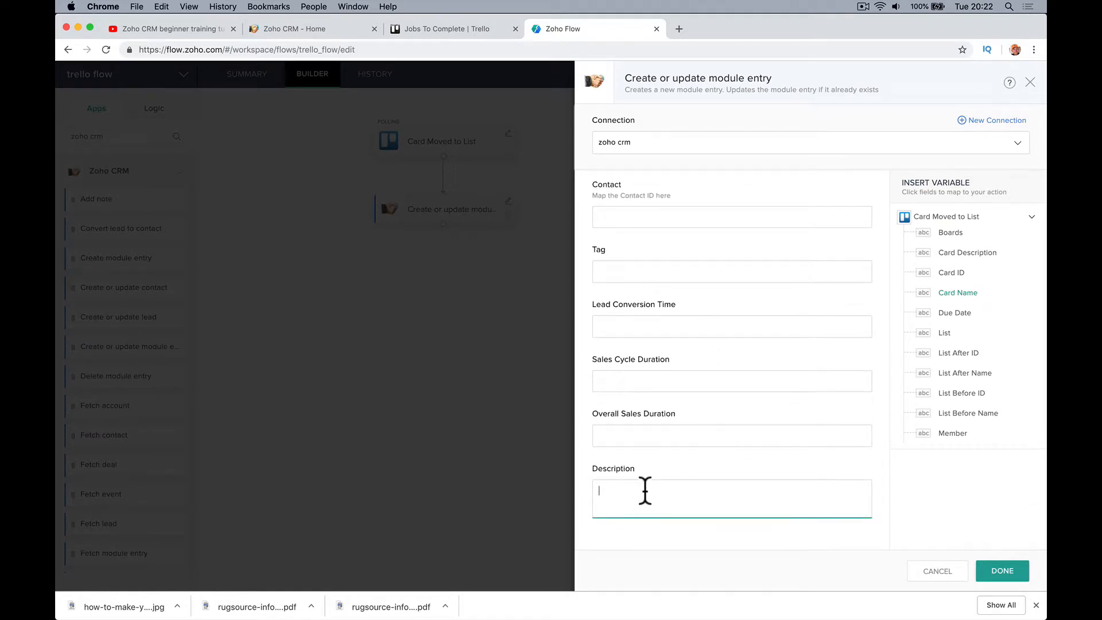
click(967, 257)
click(968, 257)
key(super+a)
key(BackSpace)
click(948, 253)
click(992, 570)
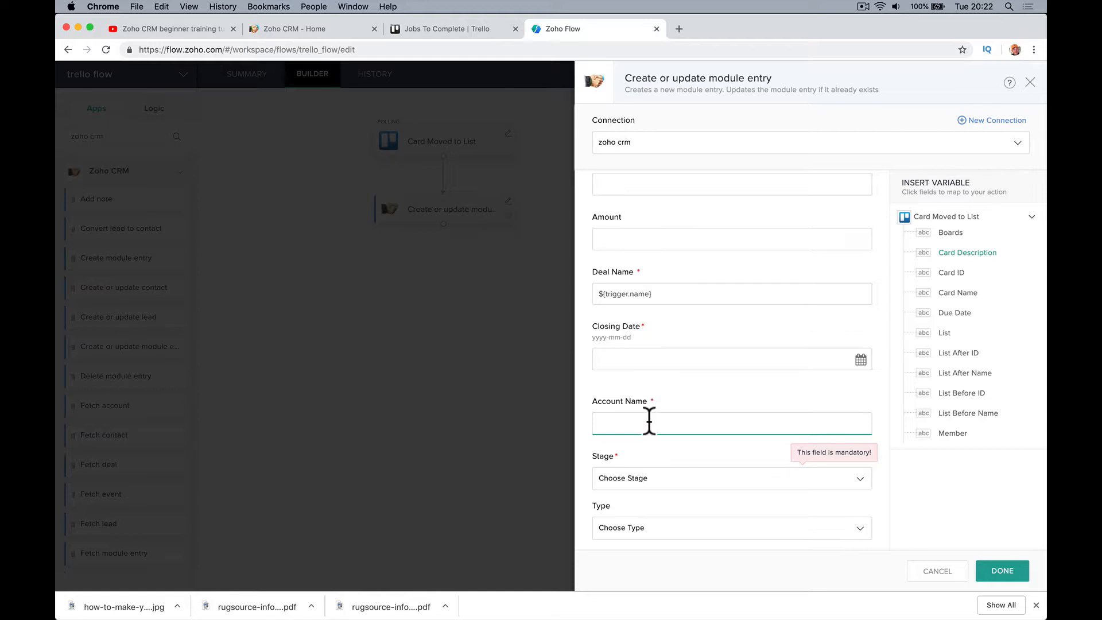
click(419, 31)
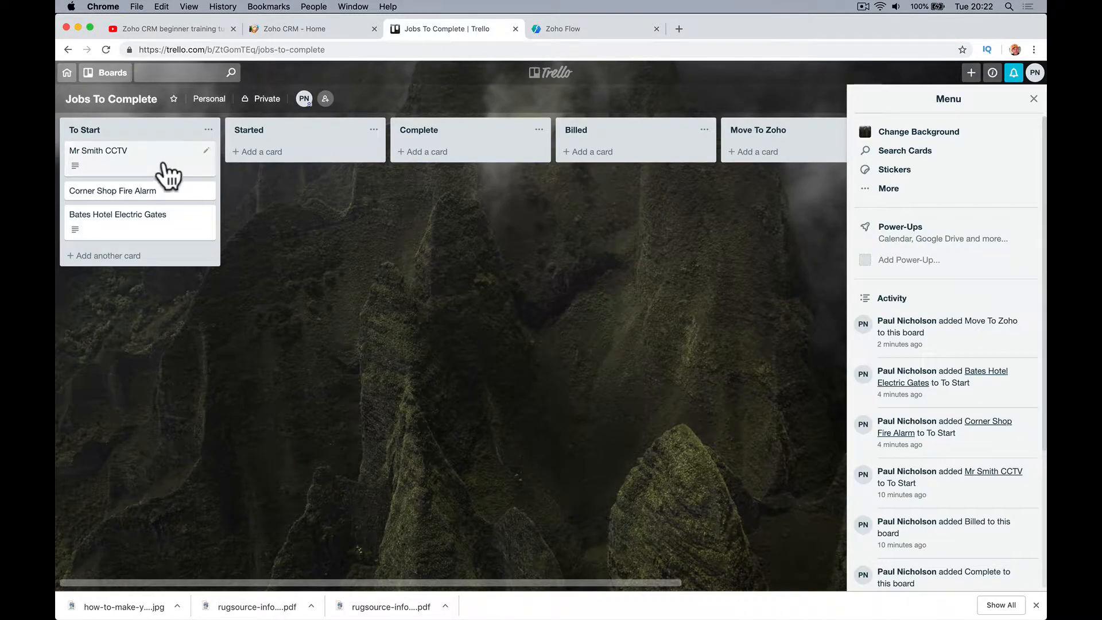
Open the Mr Smith CCTV card to read its description, then go back to the Zoho Flow form
click(164, 166)
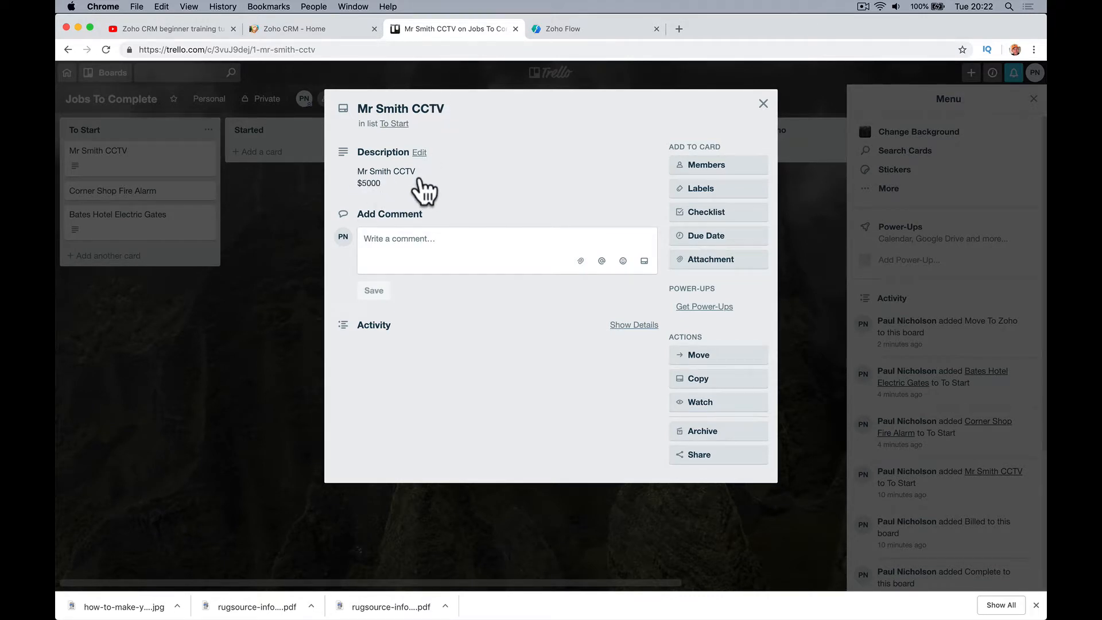
click(763, 104)
click(304, 29)
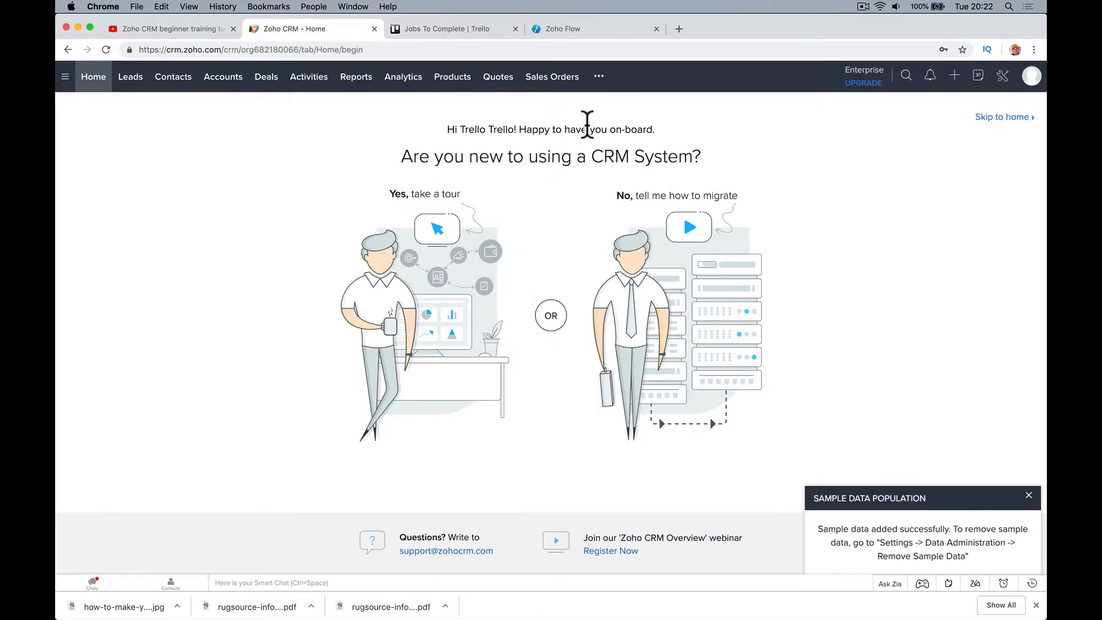
click(578, 31)
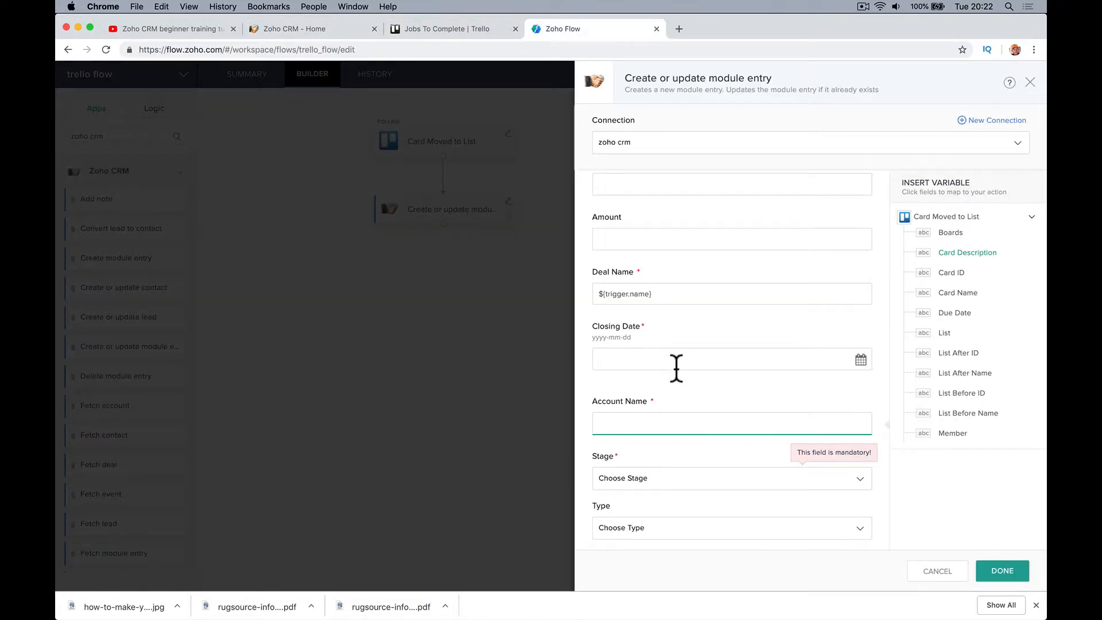
Map a single Card Name variable (${trigger.name}) into the Account Name field
click(691, 294)
scroll(692, 297, up, 2)
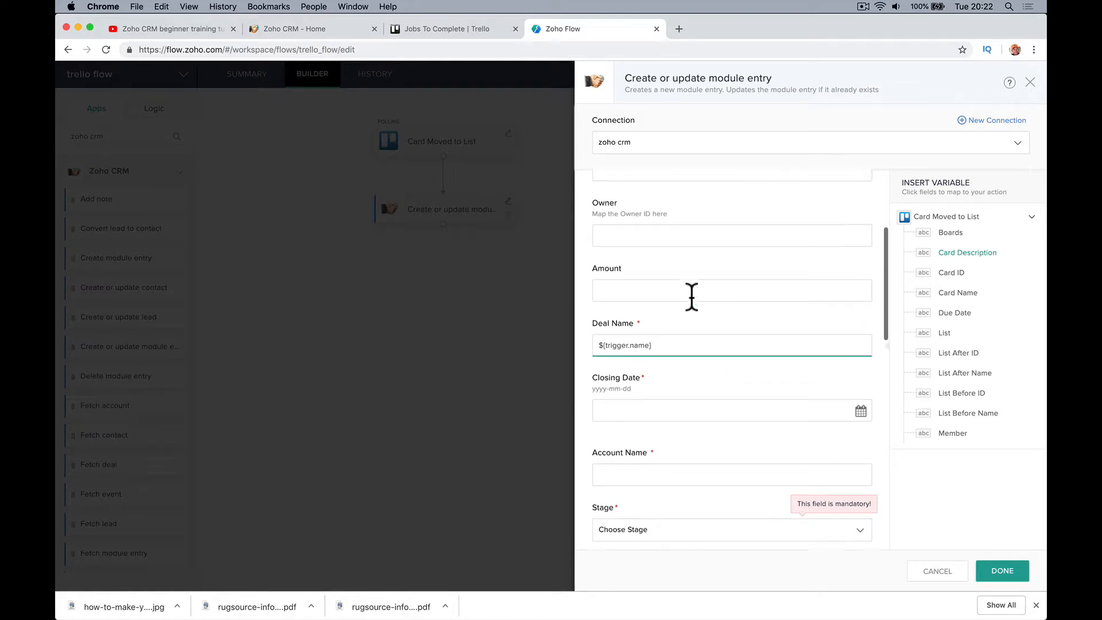
scroll(691, 295, up, 5)
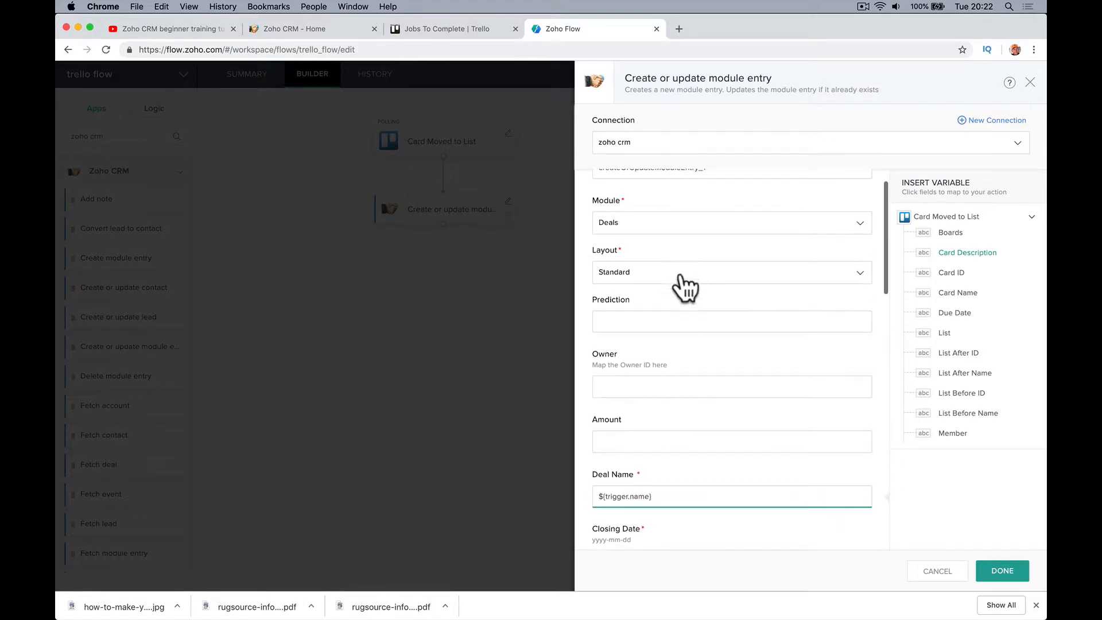
scroll(679, 241, up, 2)
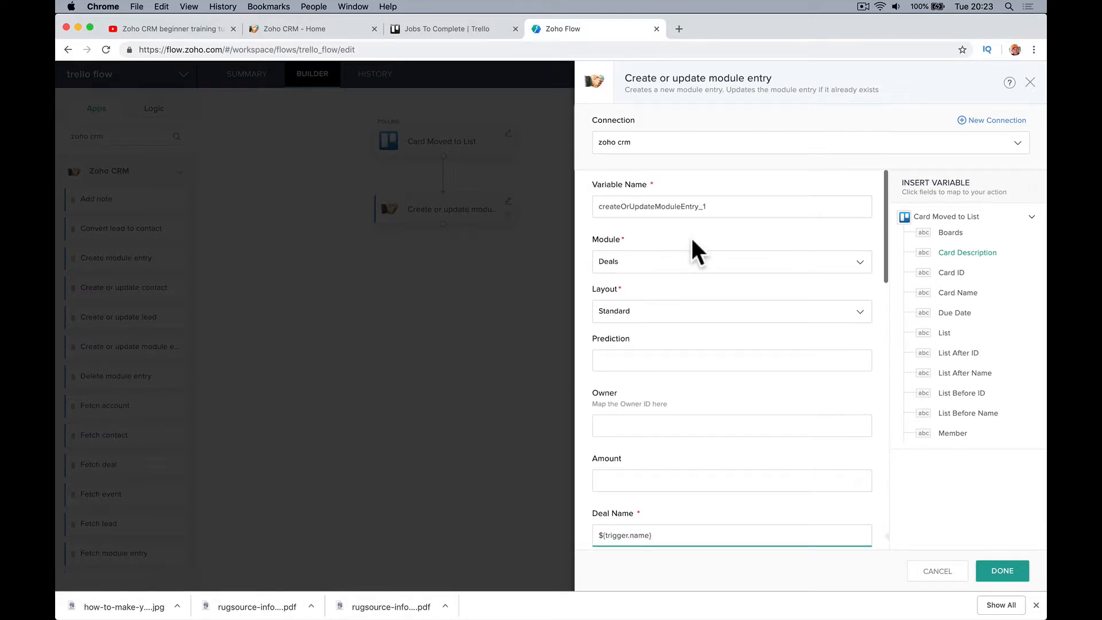
scroll(692, 241, down, 10)
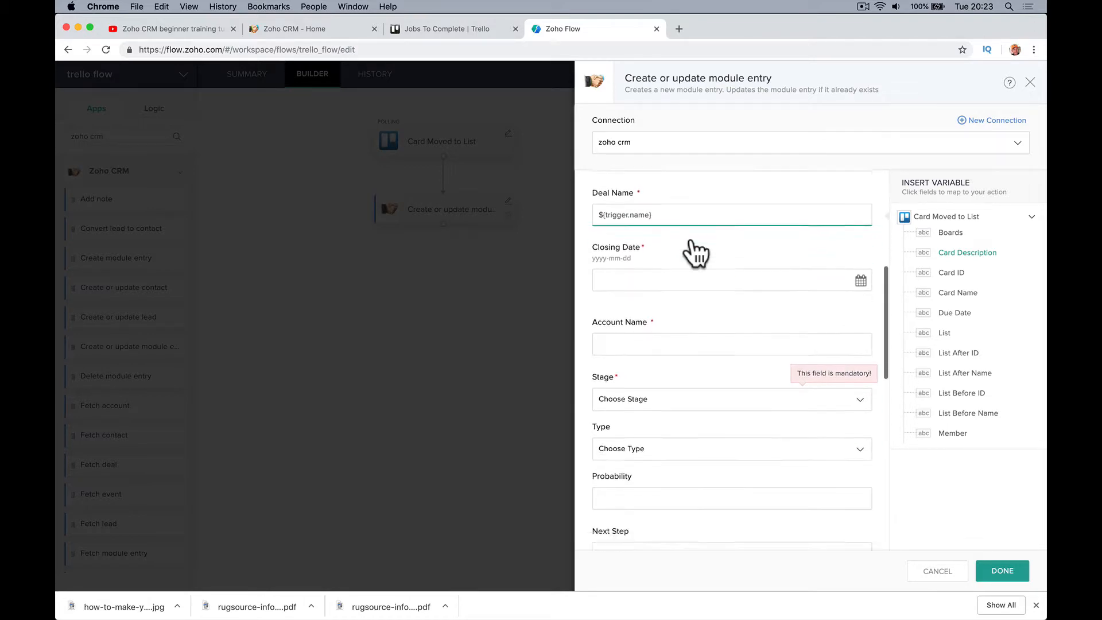
scroll(696, 253, down, 11)
scroll(689, 500, down, 5)
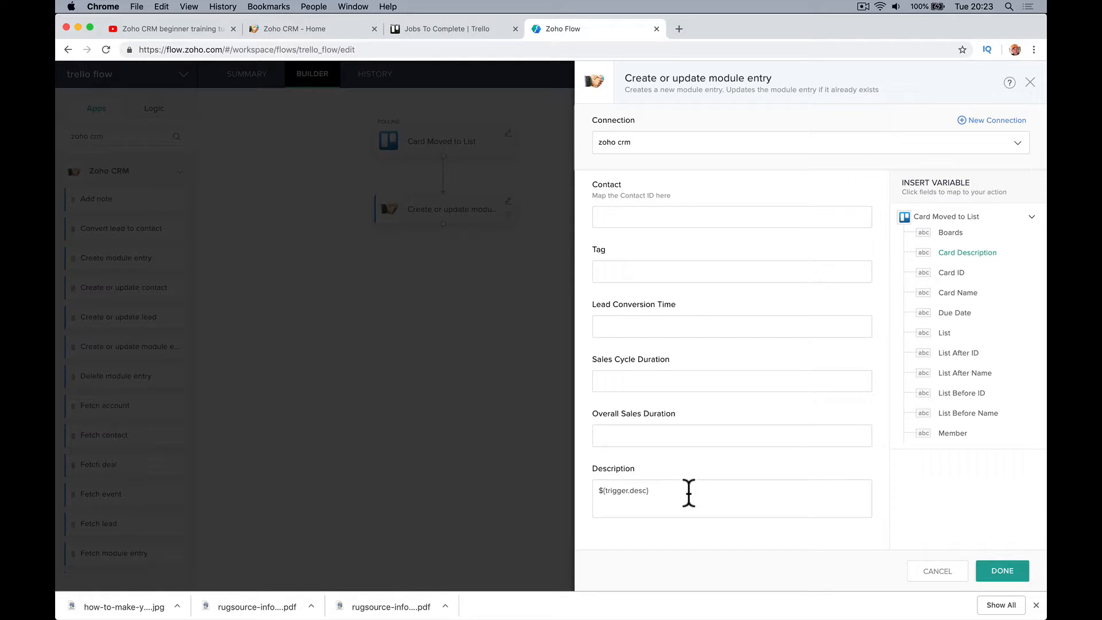
scroll(688, 492, up, 15)
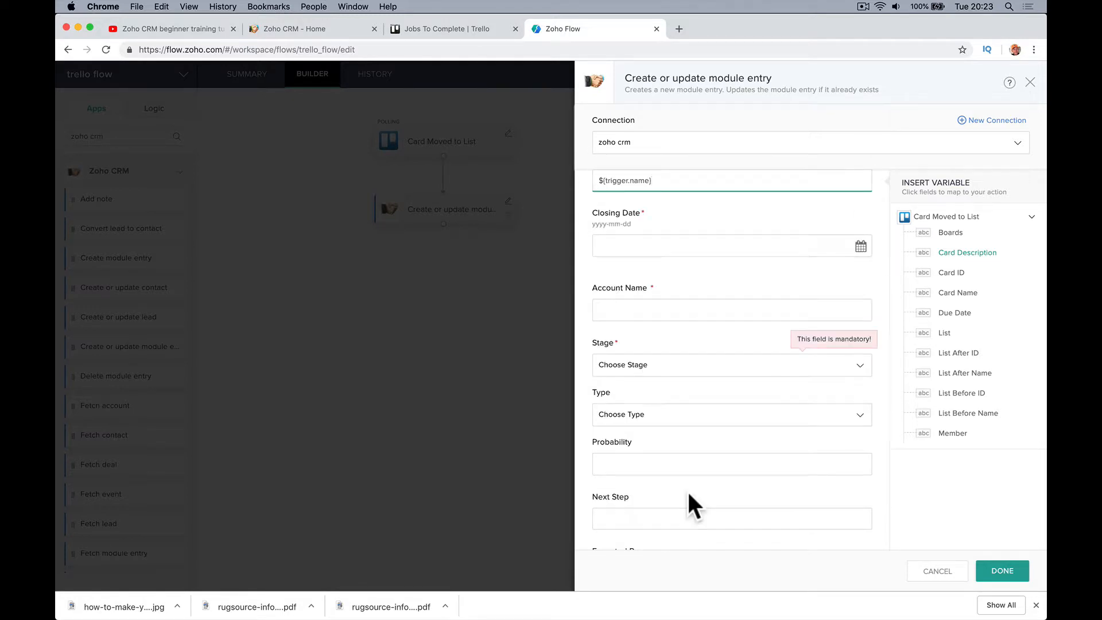
scroll(678, 442, down, 5)
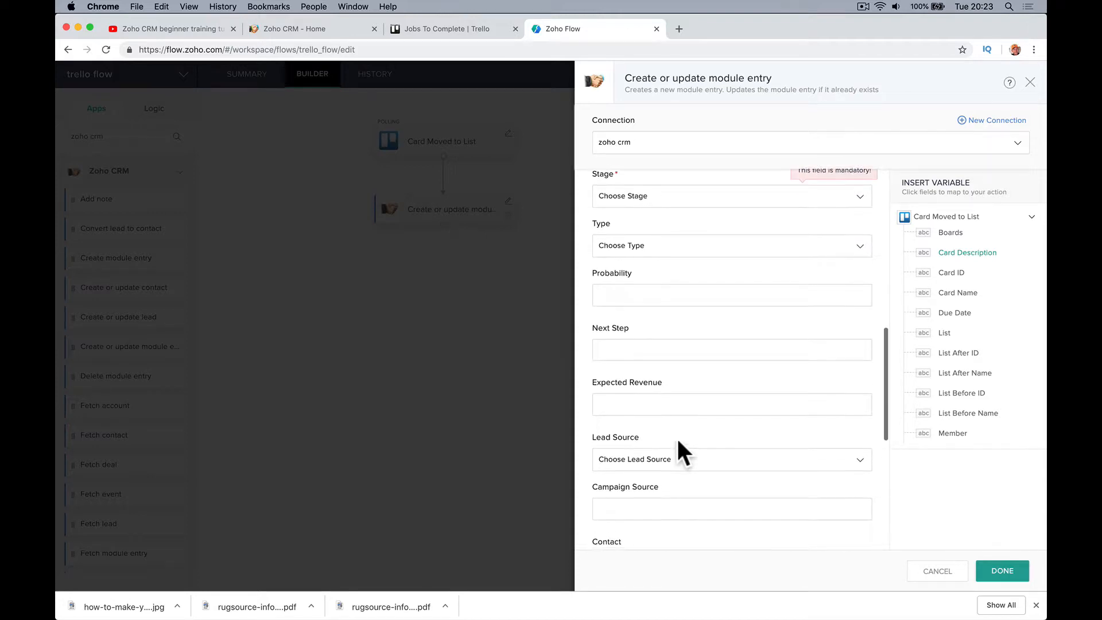
scroll(676, 436, down, 3)
scroll(676, 437, up, 14)
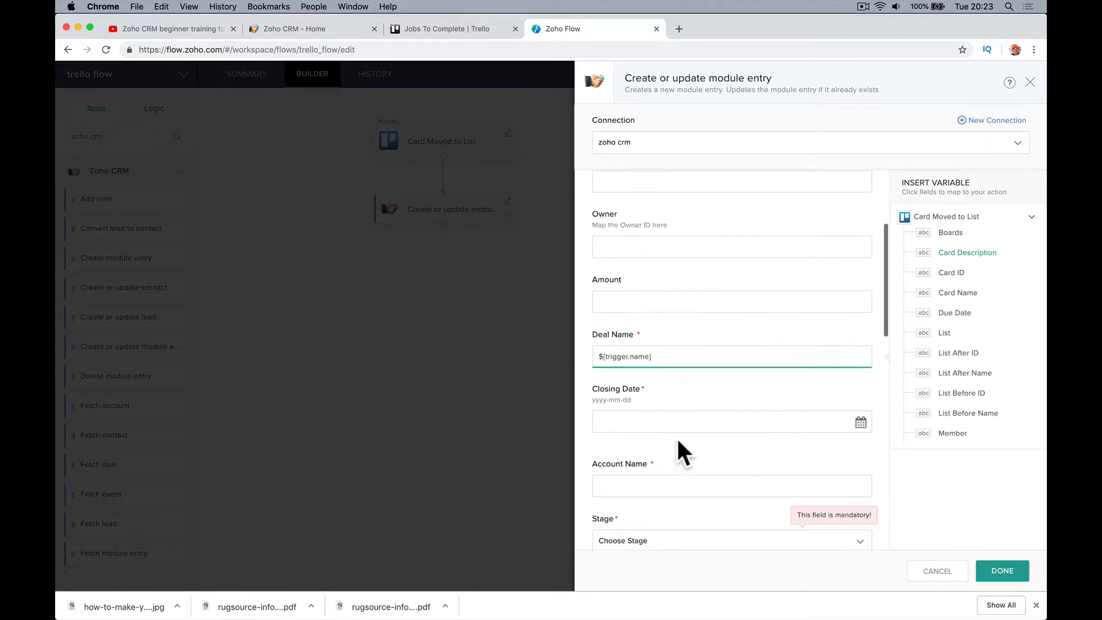
scroll(678, 440, up, 1)
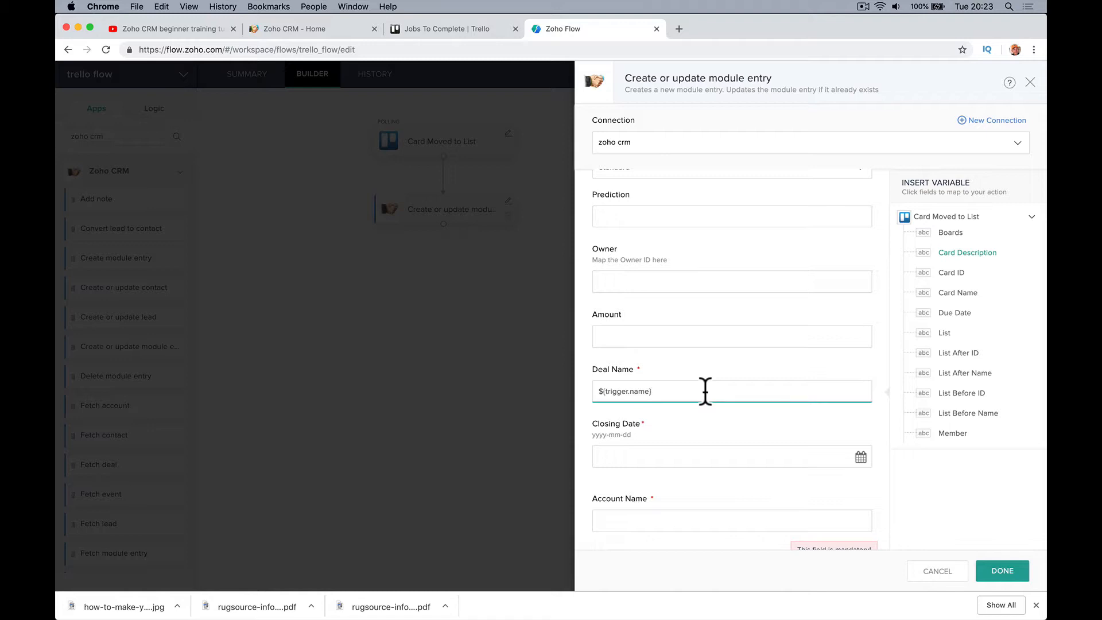
click(639, 519)
scroll(683, 481, down, 3)
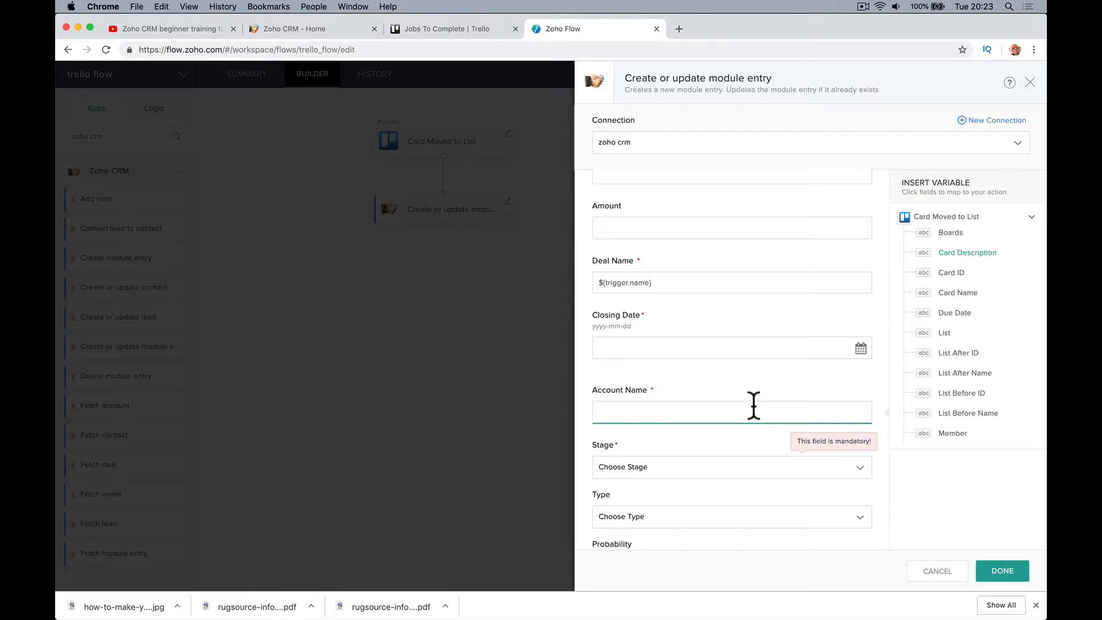
double_click(953, 294)
click(755, 412)
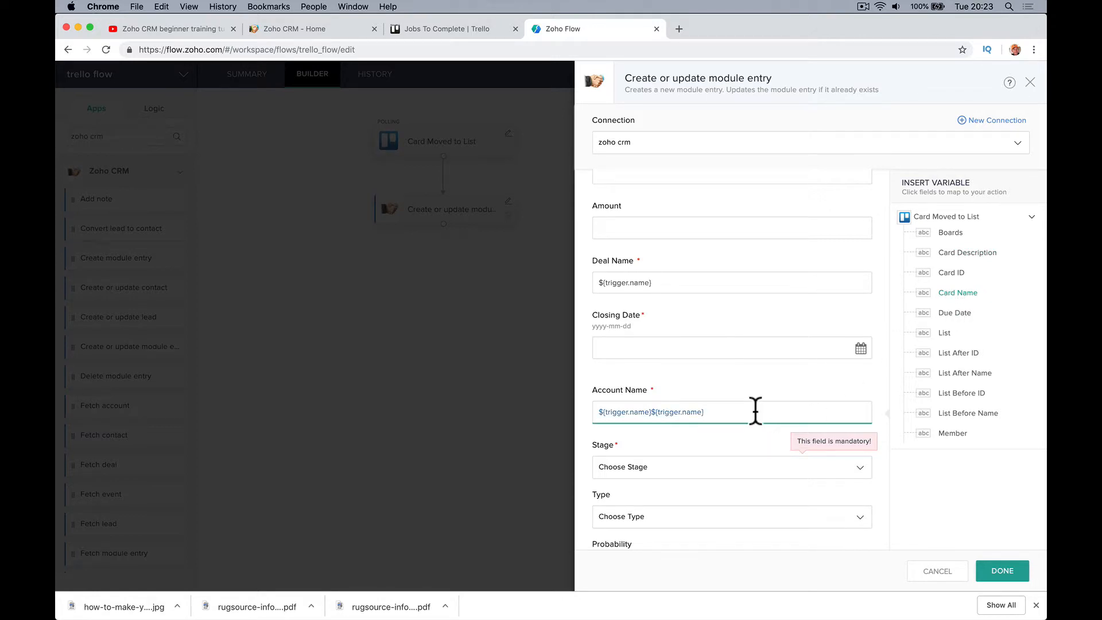
click(950, 297)
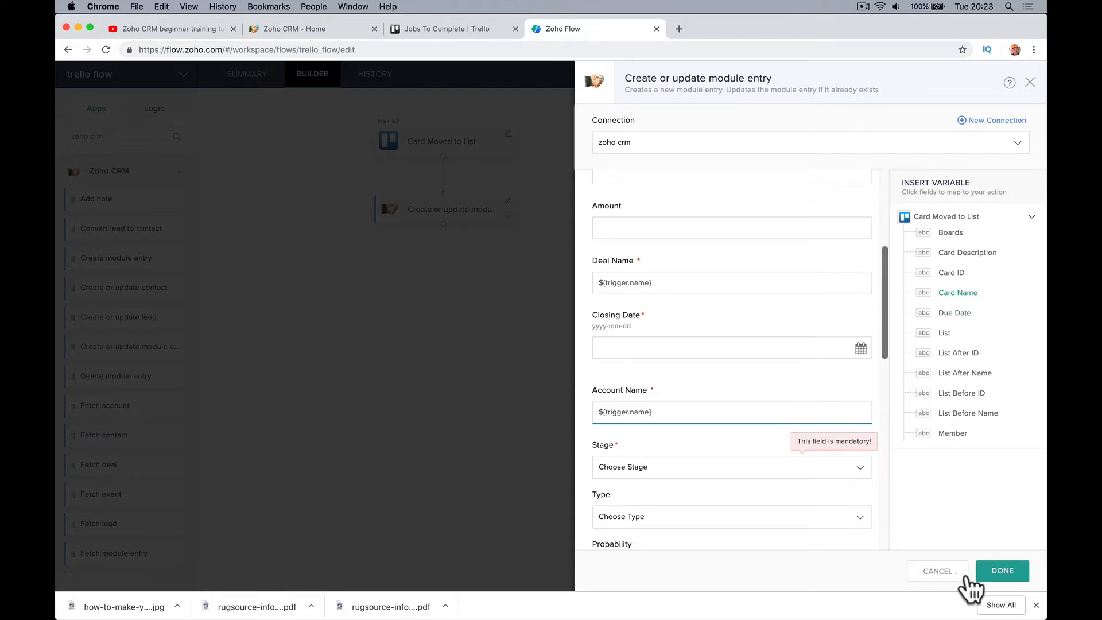
Set Closing Date to 31 January 2019 and the deal Stage to Qualification
click(1010, 571)
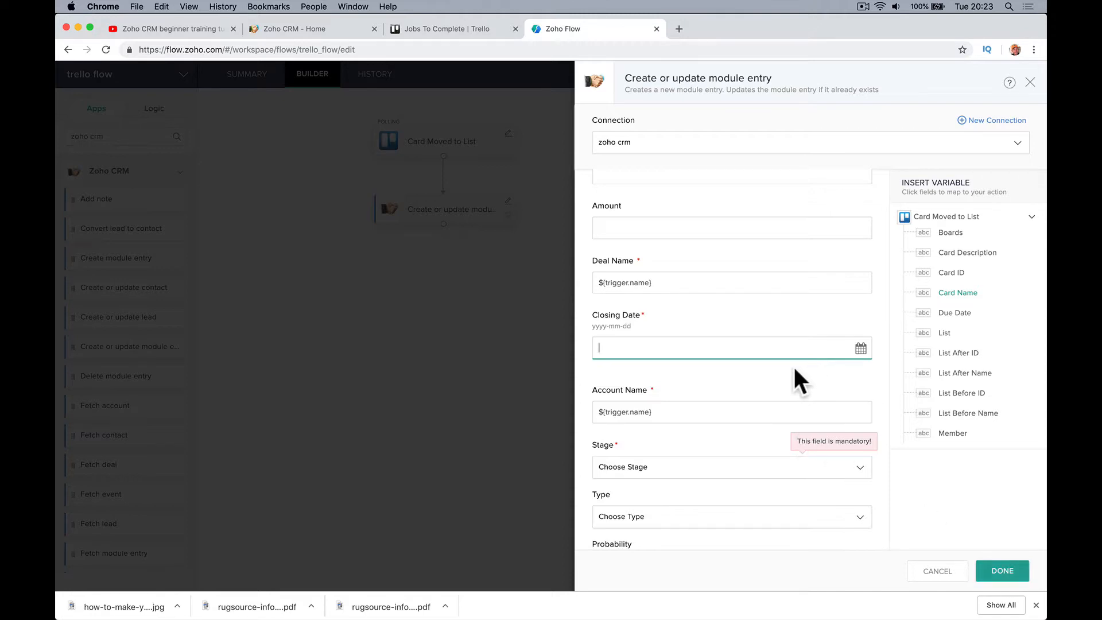
click(860, 349)
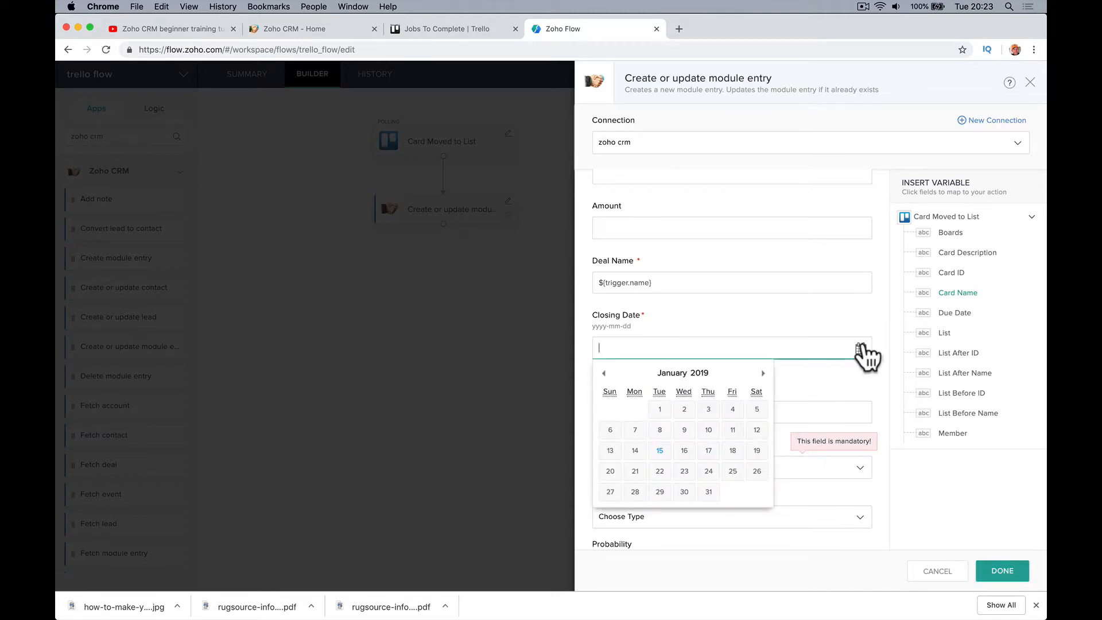
click(708, 492)
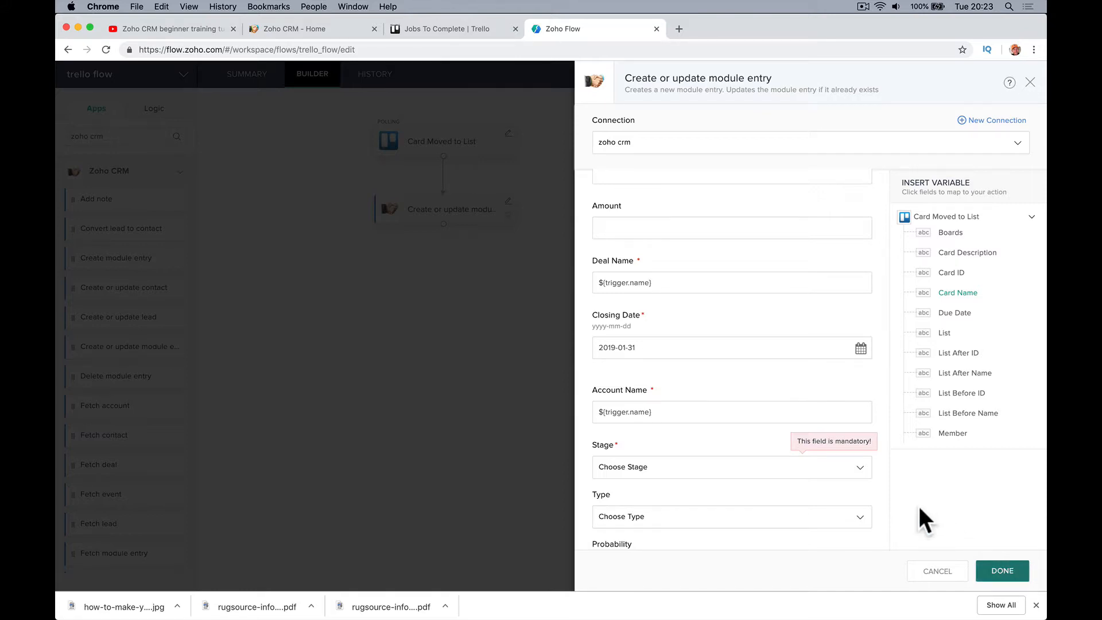
scroll(801, 493, down, 3)
click(804, 374)
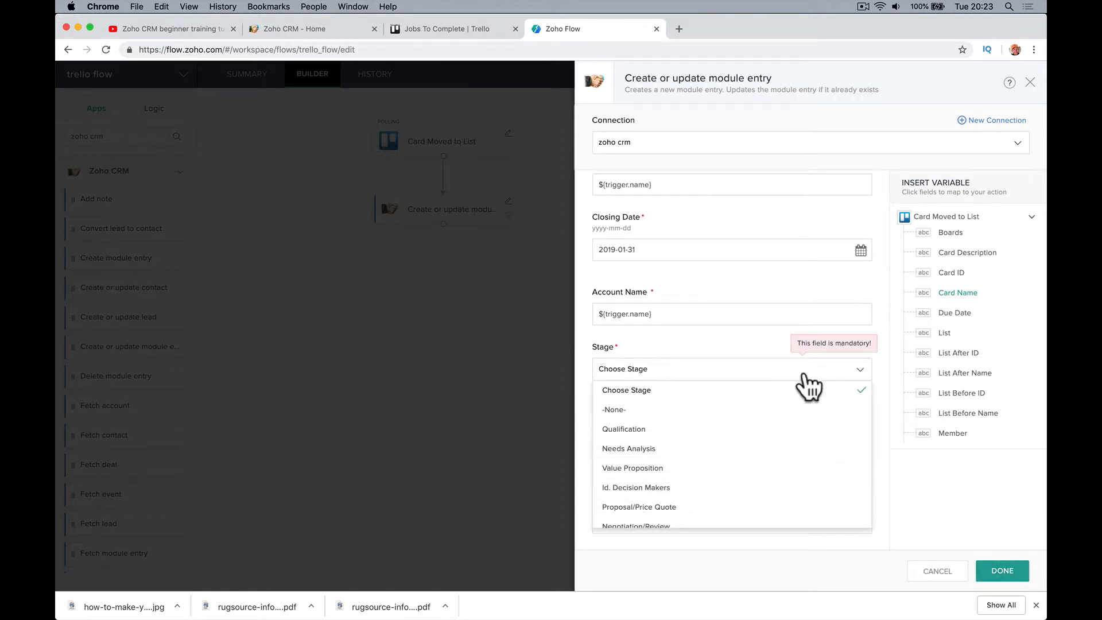
scroll(799, 443, down, 3)
scroll(802, 444, up, 3)
scroll(763, 472, down, 3)
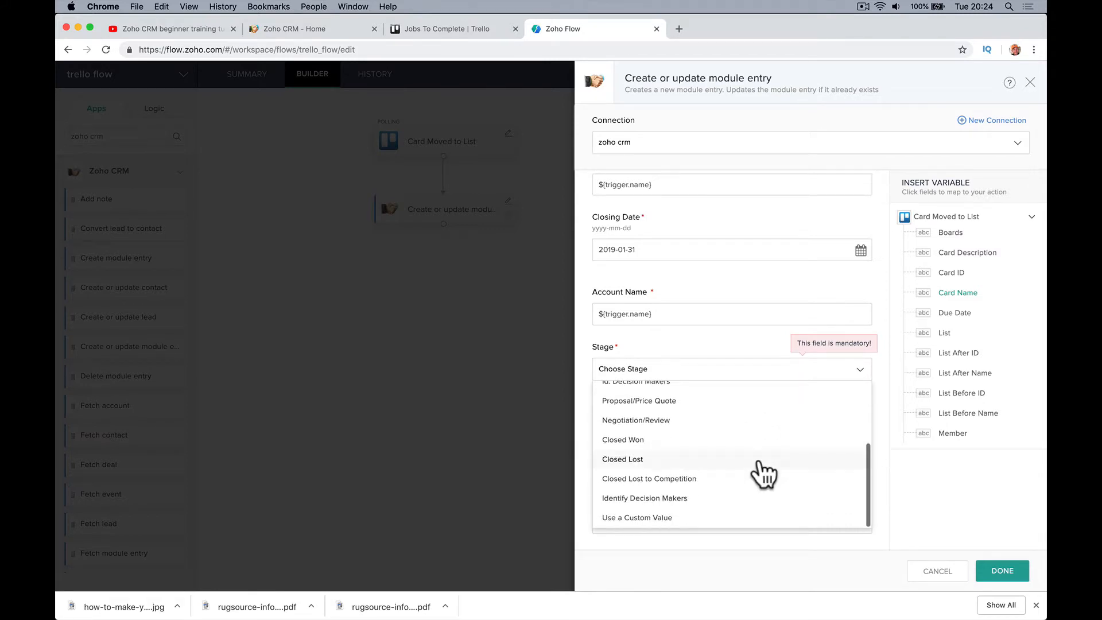
scroll(759, 451, up, 3)
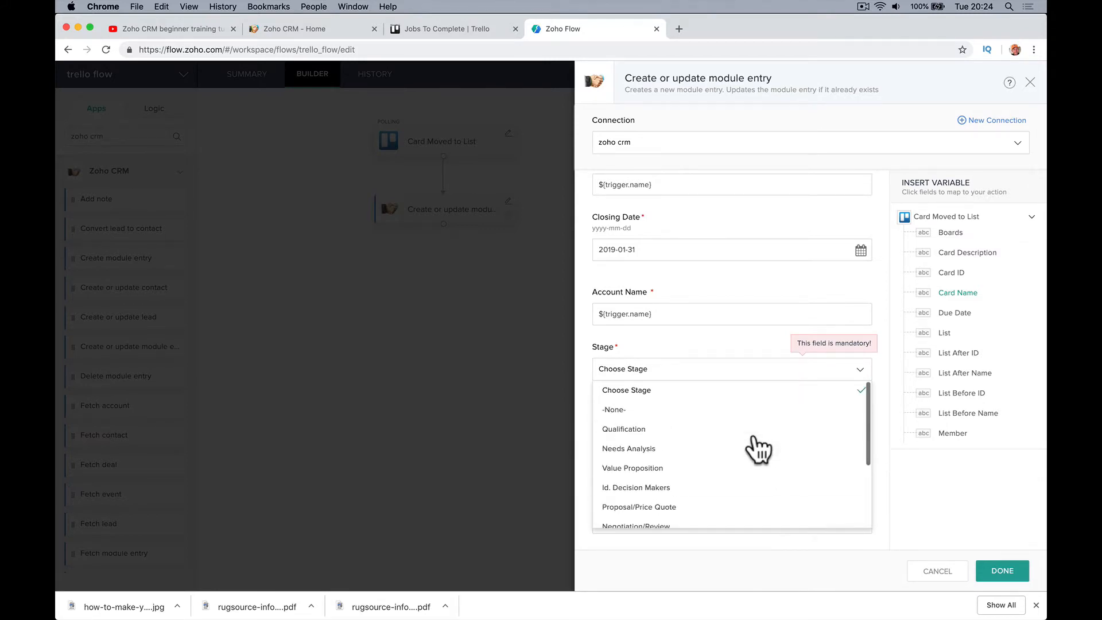
scroll(755, 466, down, 2)
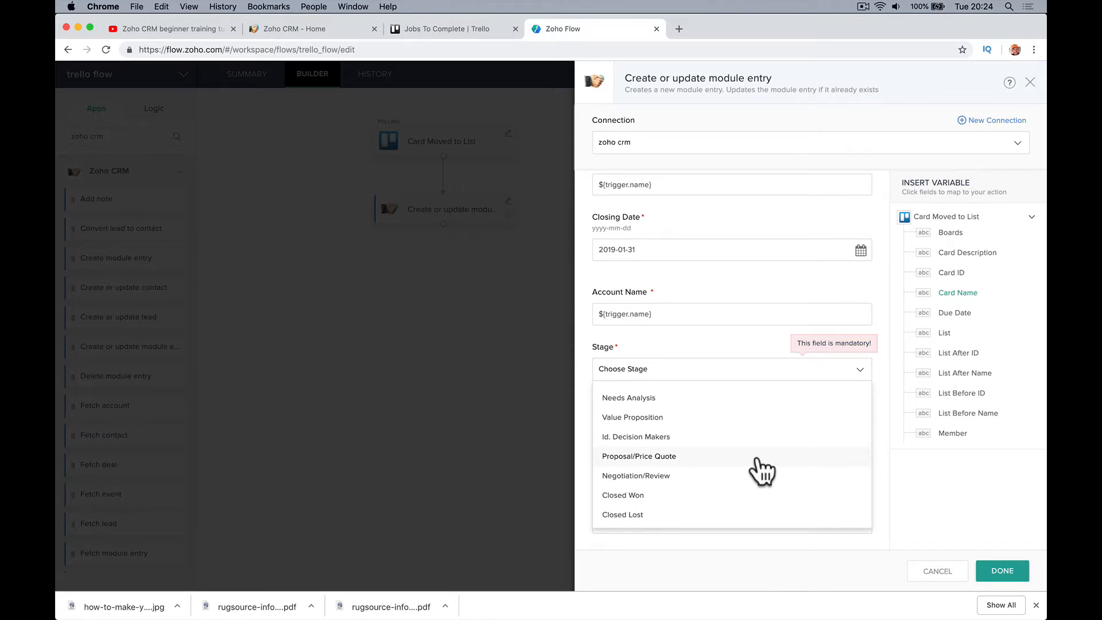
scroll(755, 468, up, 2)
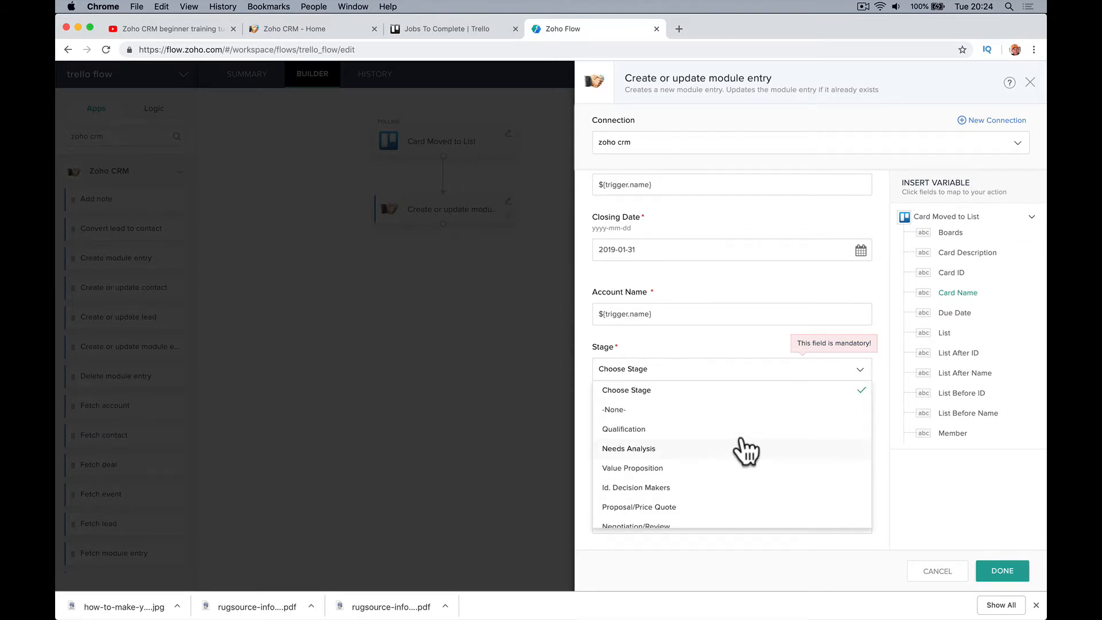
scroll(741, 451, up, 1)
click(748, 454)
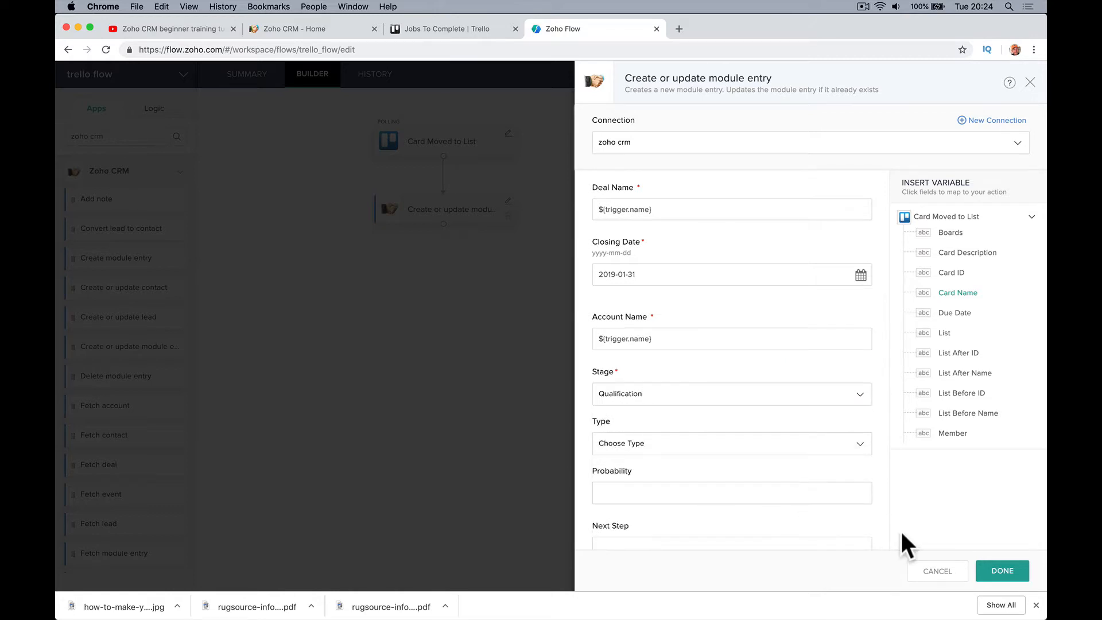
Save the module entry and the trello flow, turn the flow ON, check History, then go to Trello
click(1003, 571)
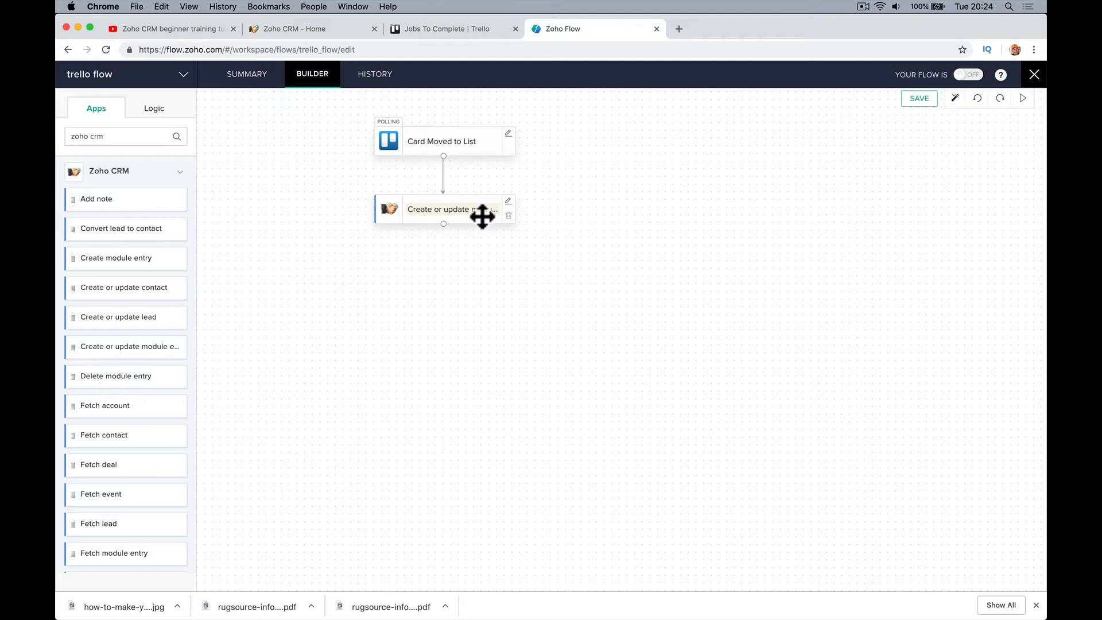
click(913, 104)
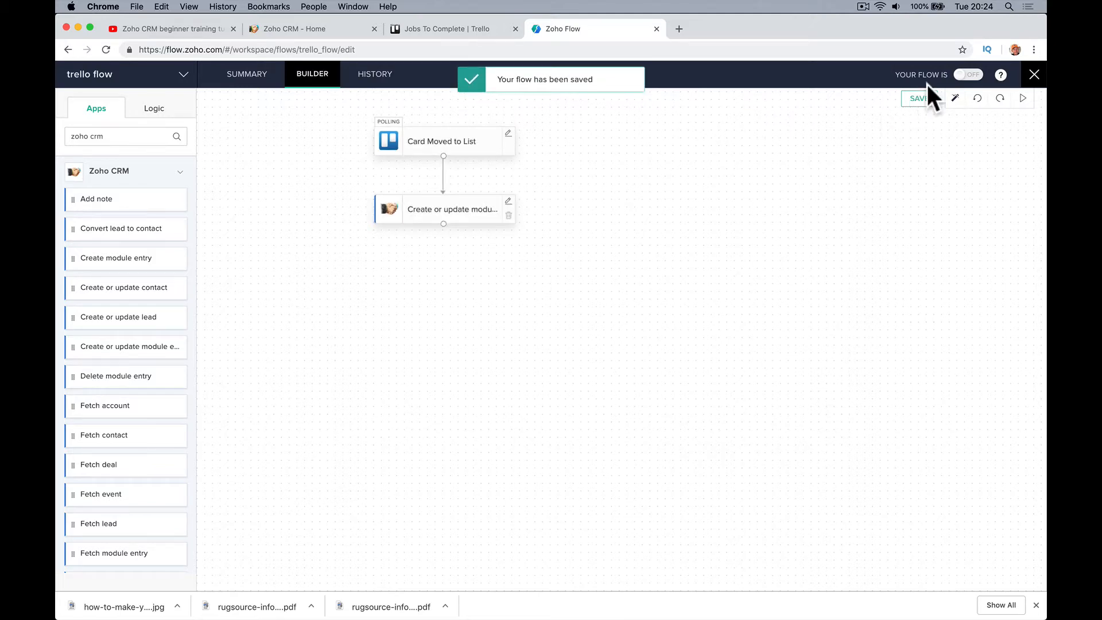
click(957, 74)
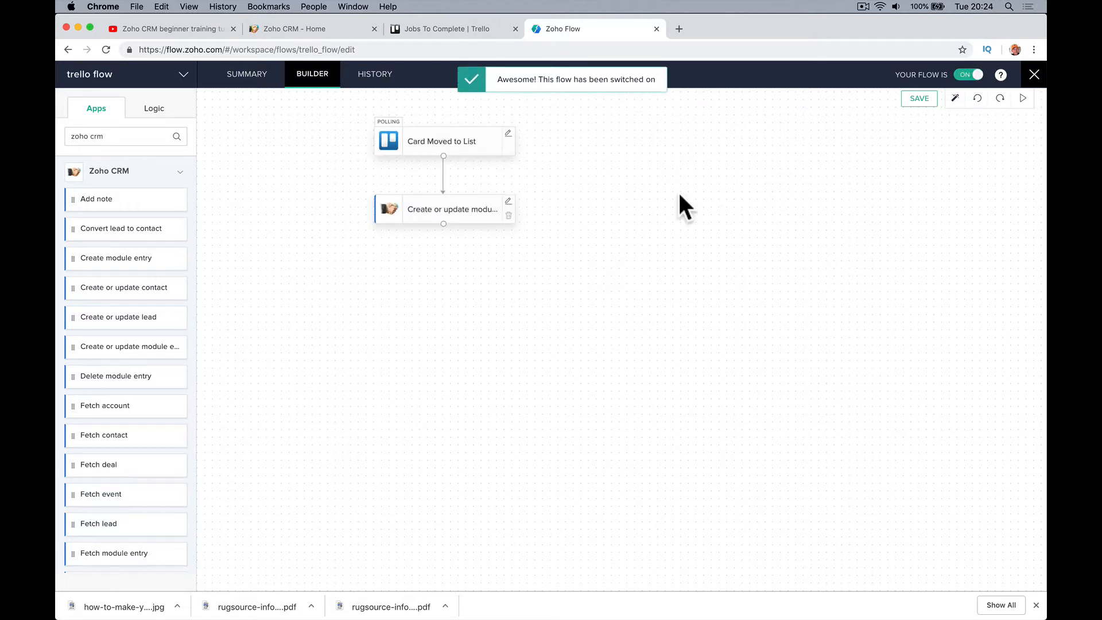
click(375, 75)
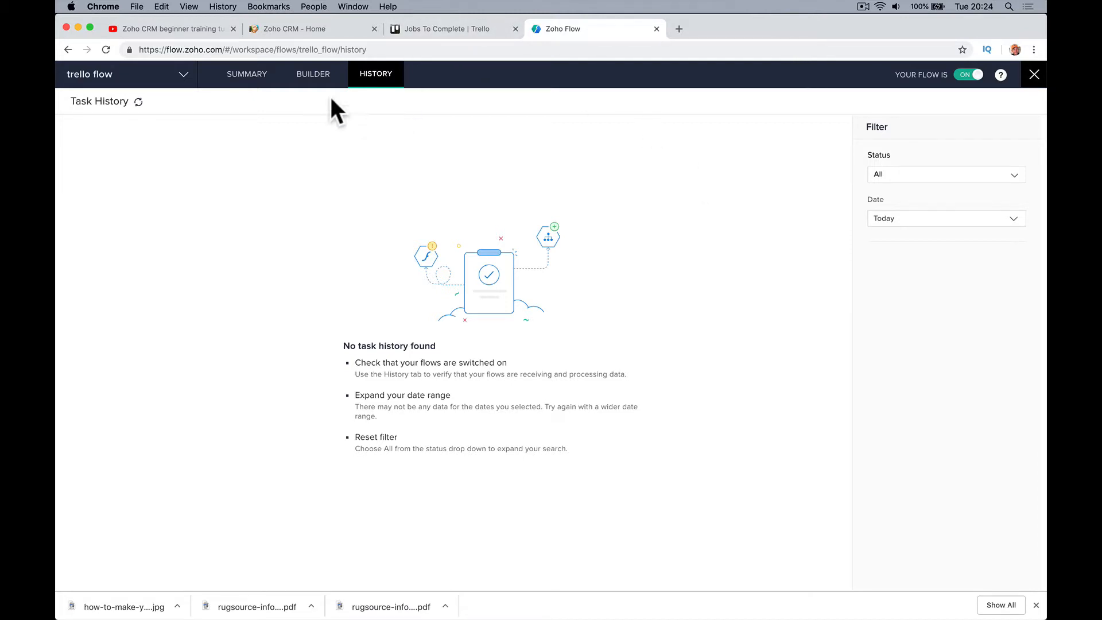
click(460, 24)
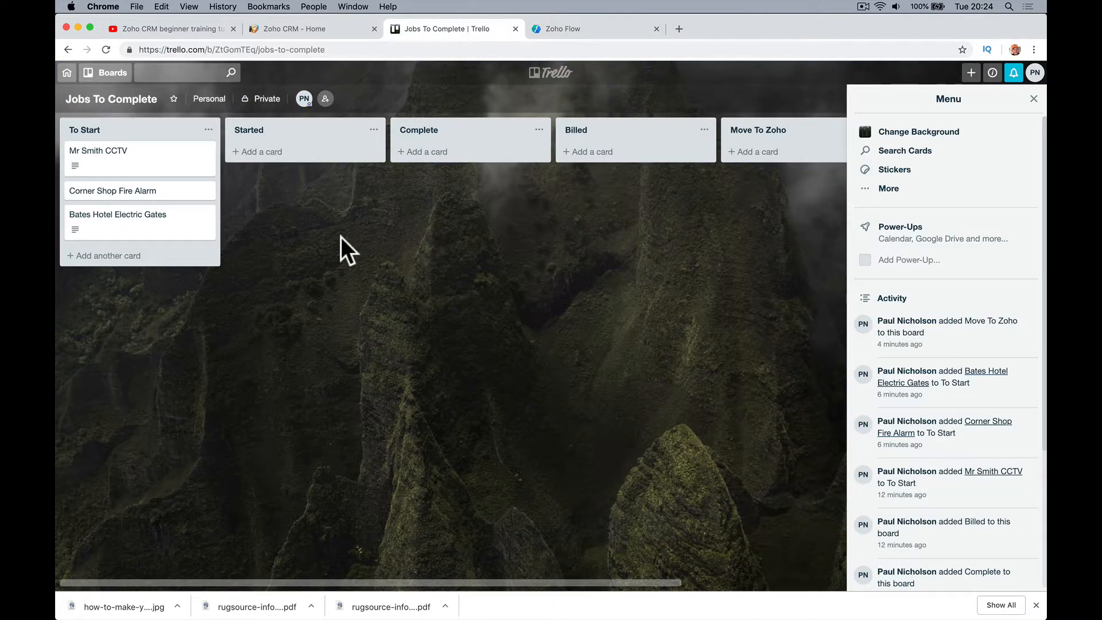
Drag the Mr Smith CCTV card into the Move To Zoho list and return to Zoho Flow
drag(106, 177, 567, 172)
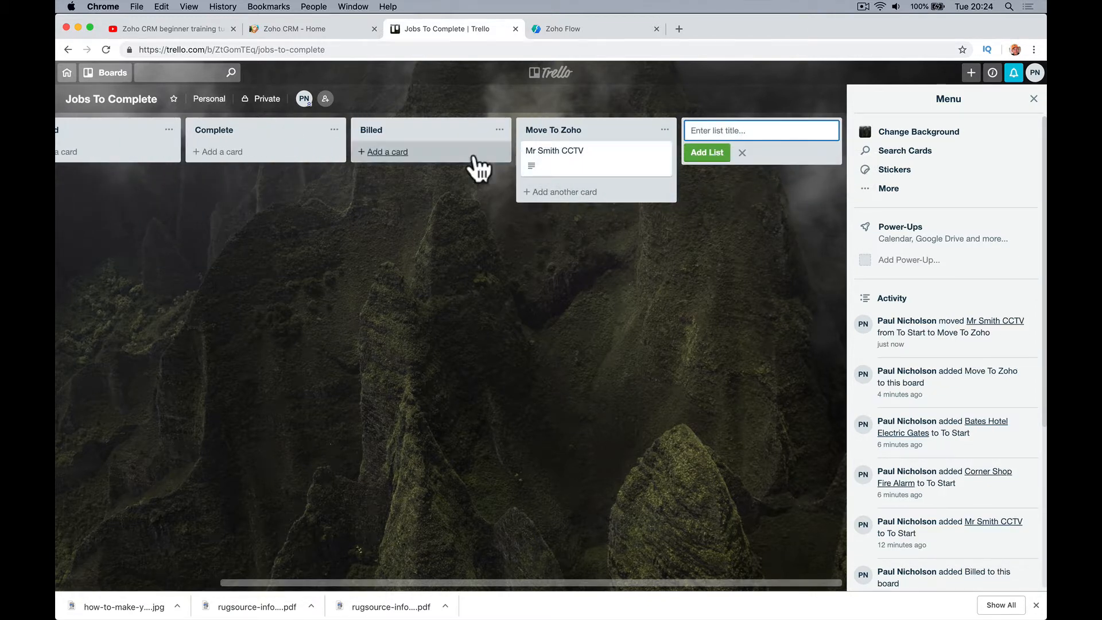
click(542, 30)
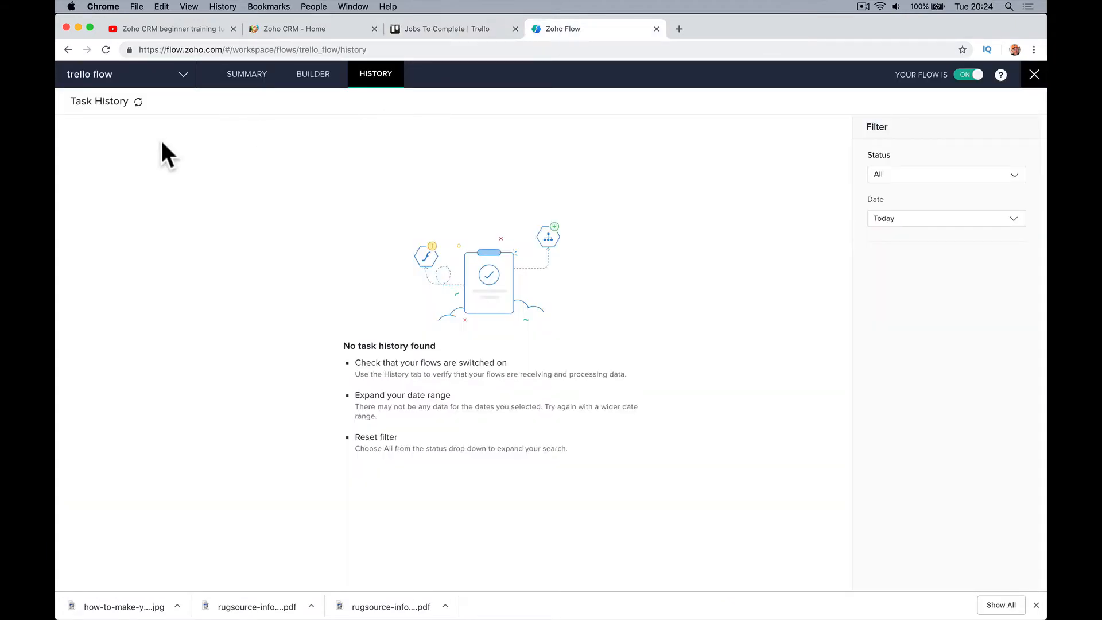
Reload and refresh Task History until a Completed trello flow run shows, then open Zoho CRM
click(106, 50)
click(139, 103)
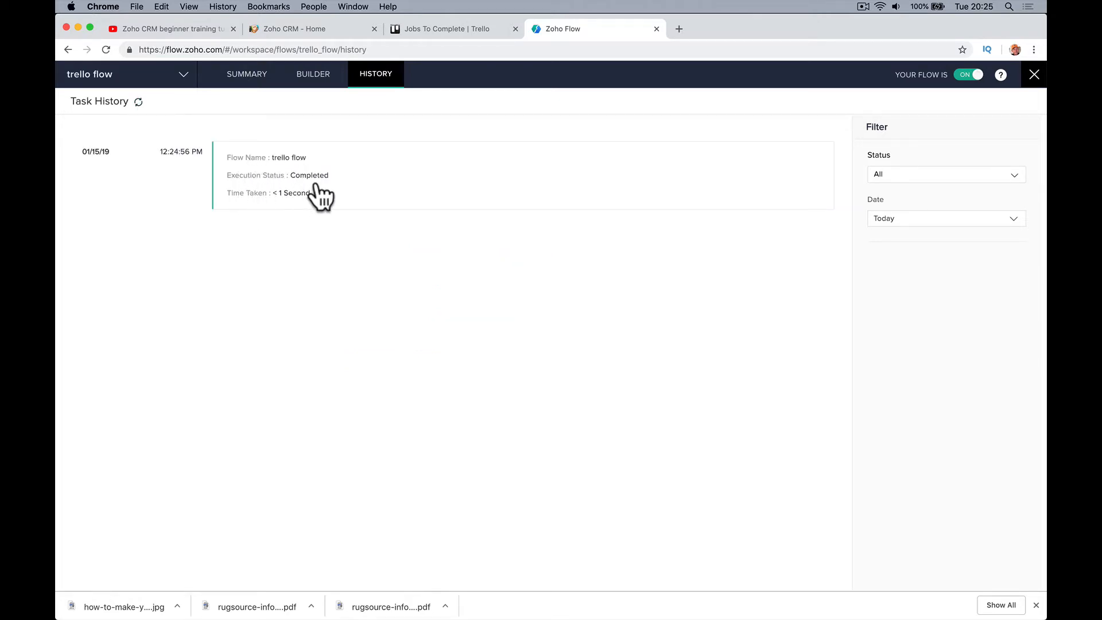
click(308, 29)
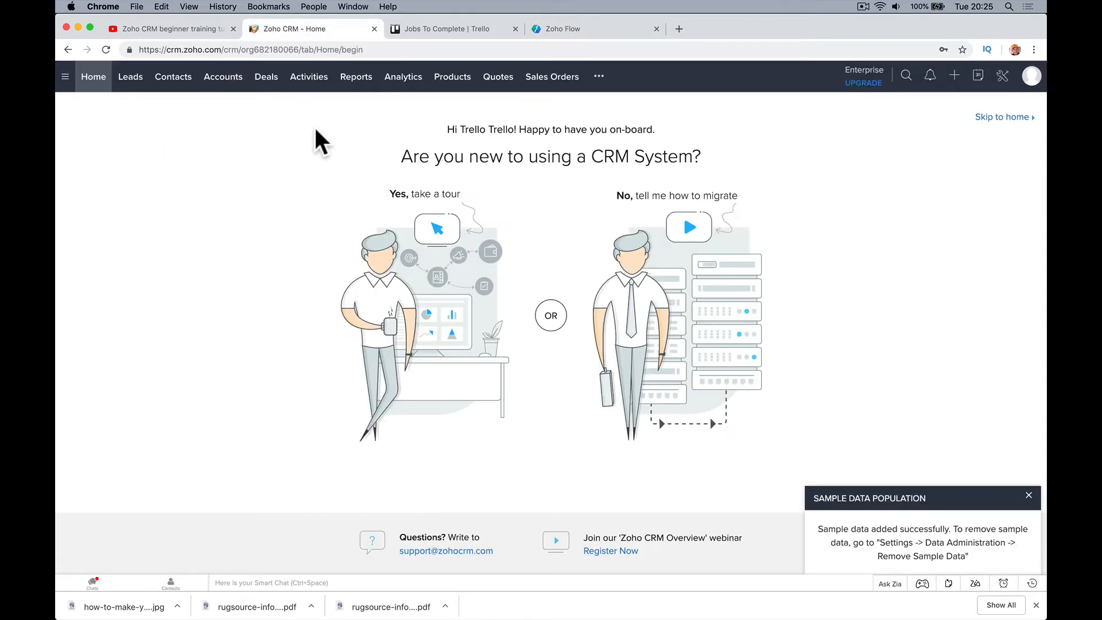
Open the Mr Smith CCTV deal from Deals, review its details, then return to the stage board
click(266, 83)
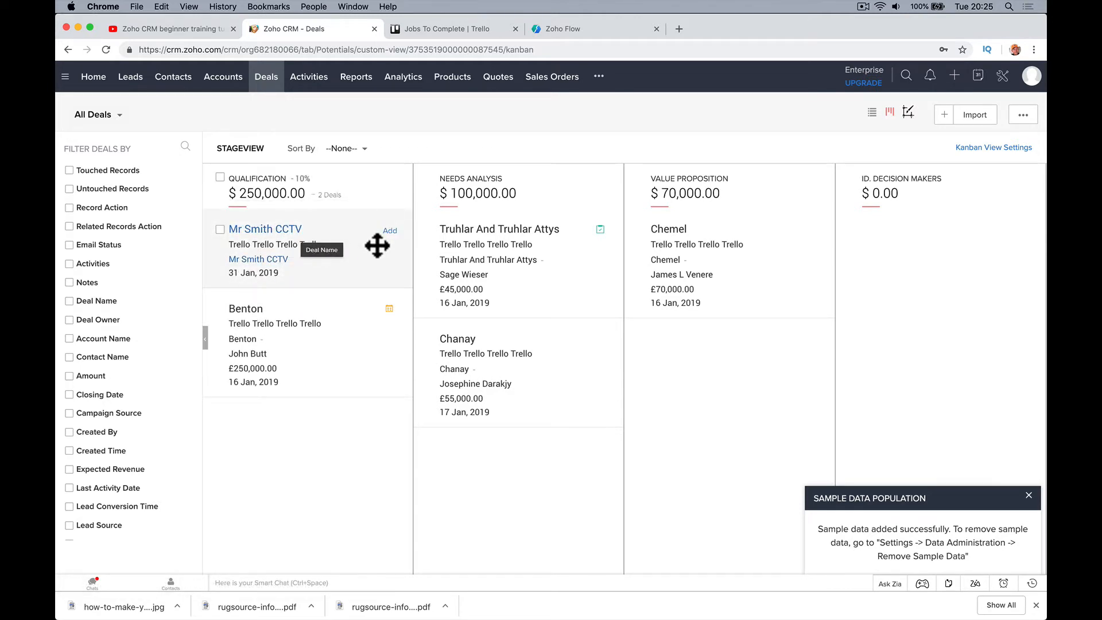
click(284, 230)
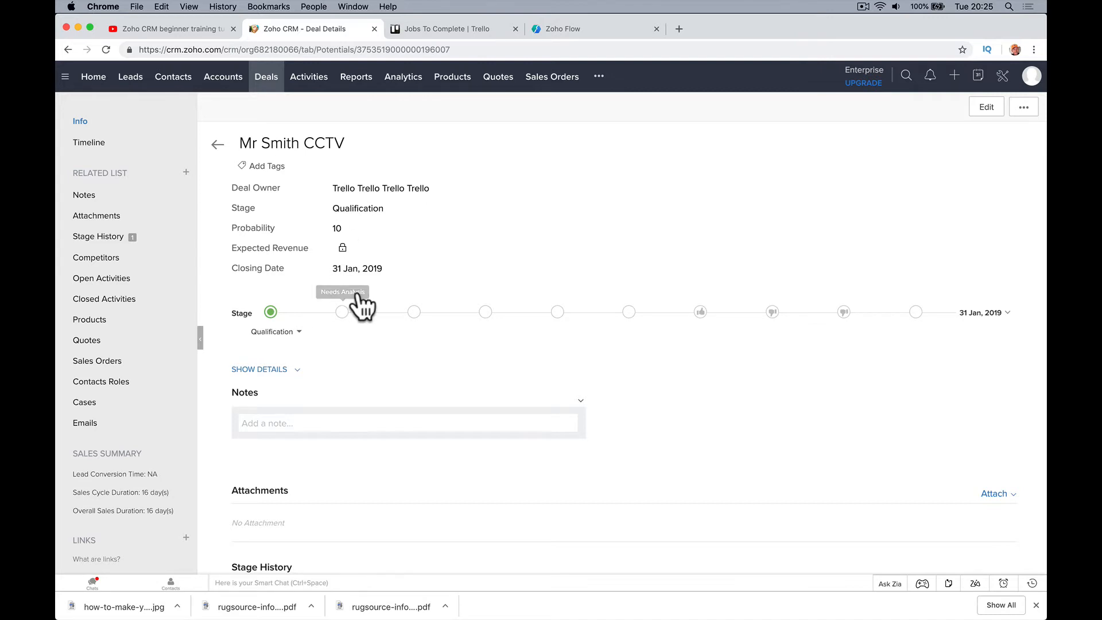
scroll(361, 300, down, 10)
scroll(357, 288, up, 10)
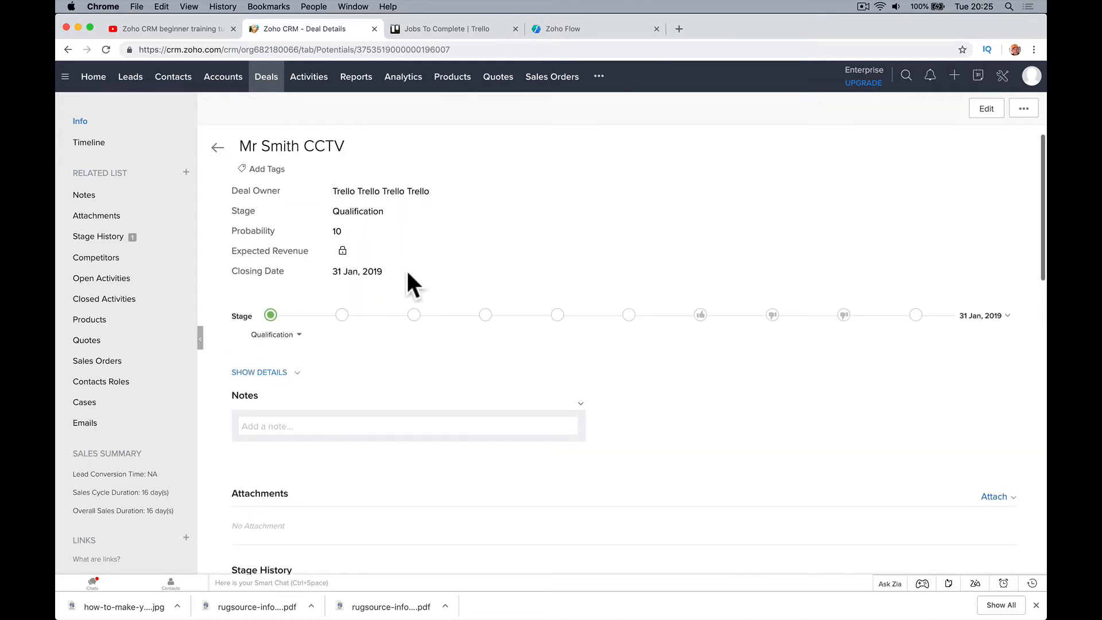
scroll(423, 309, down, 10)
scroll(423, 310, up, 10)
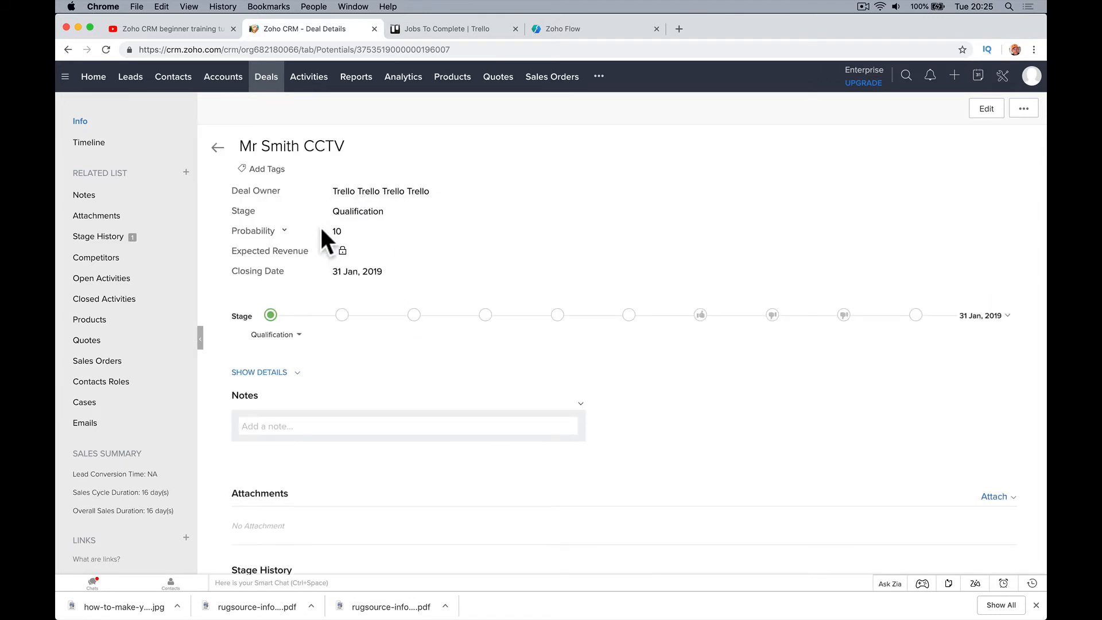
mouse_move(364, 190)
click(217, 148)
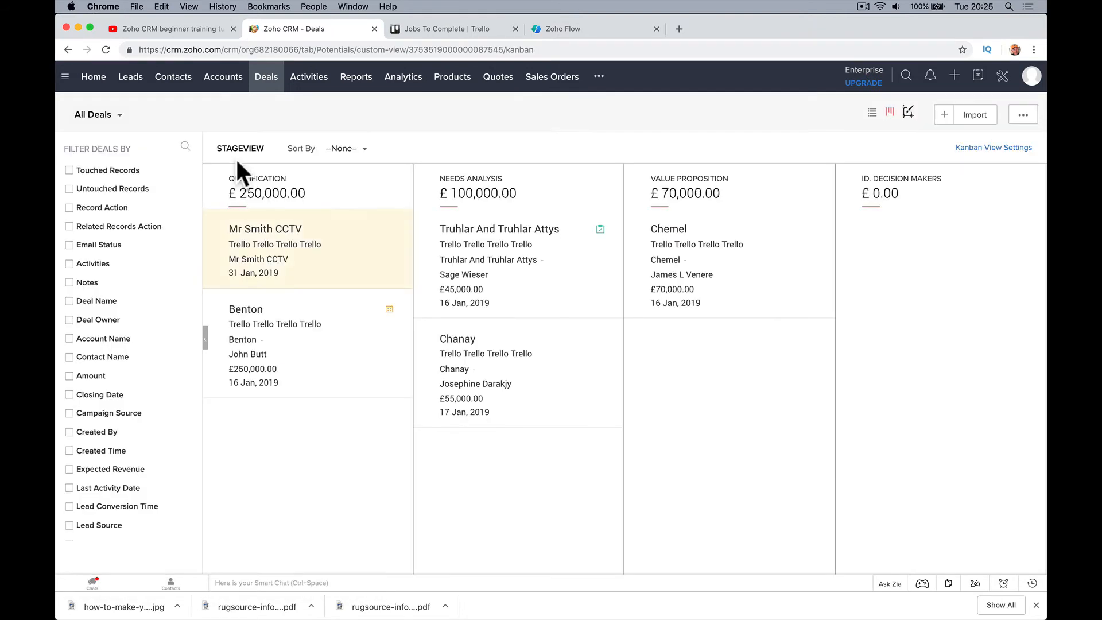
Locate and open the Mr Smith CCTV account from the Accounts list
click(283, 263)
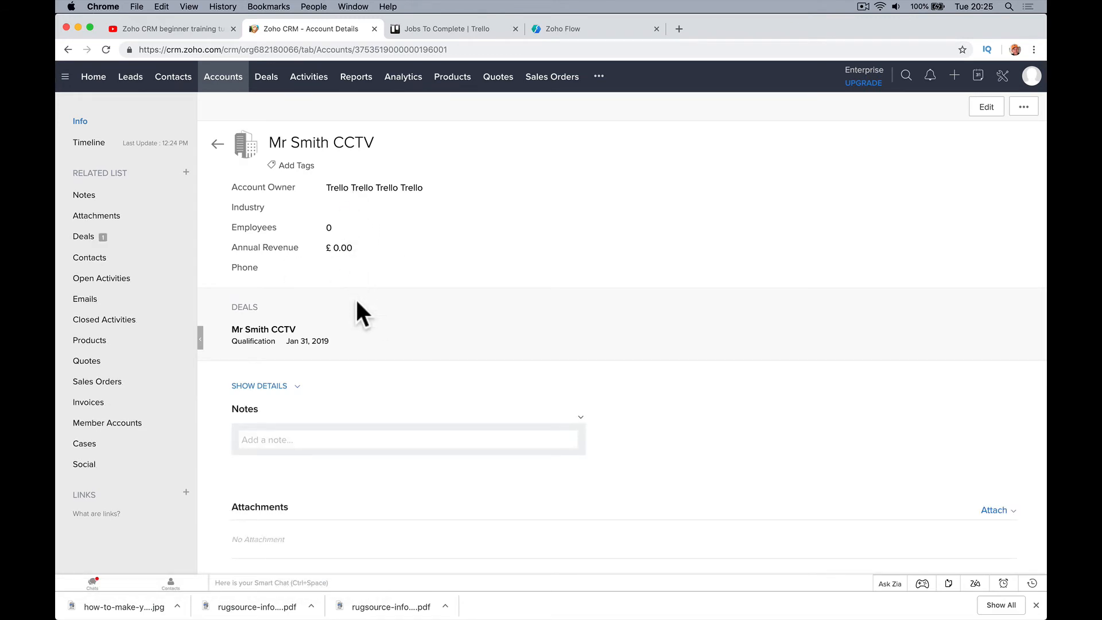
click(281, 330)
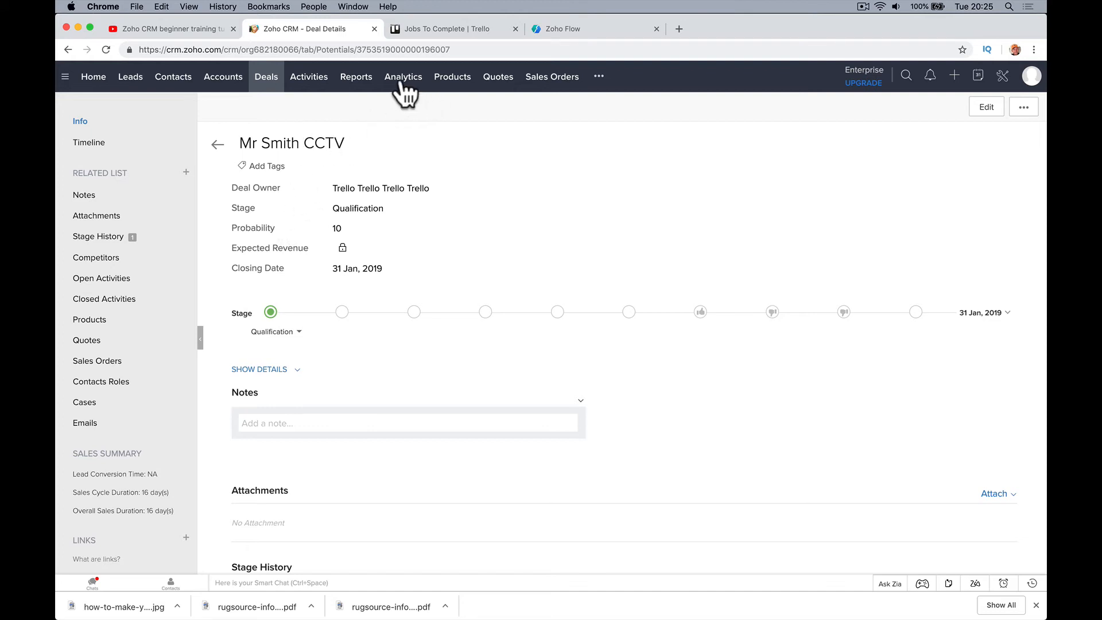
click(235, 81)
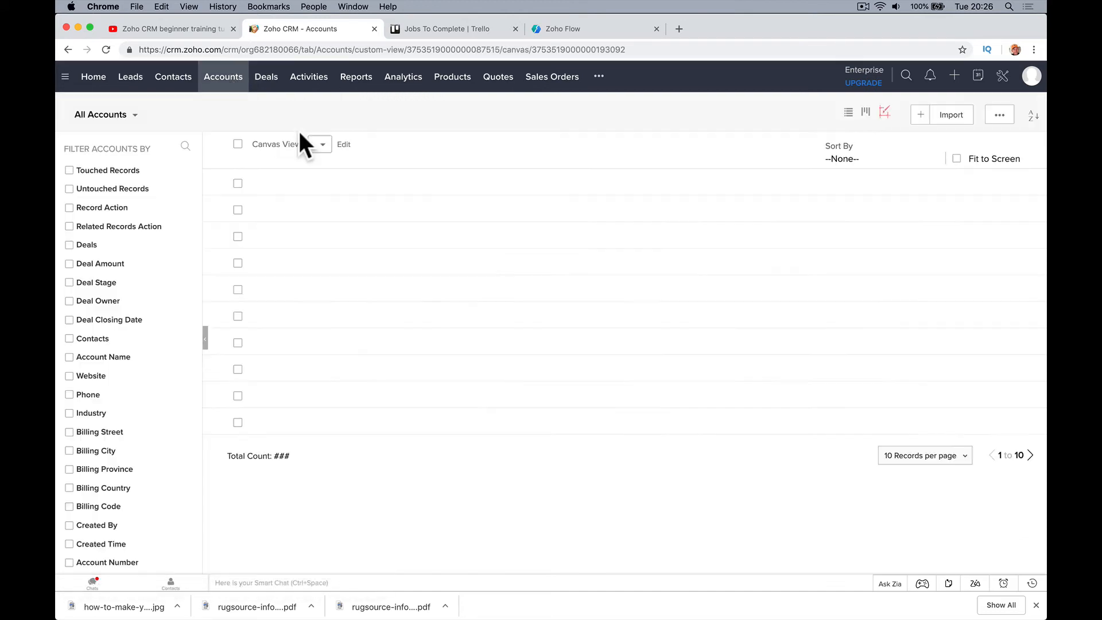
click(379, 172)
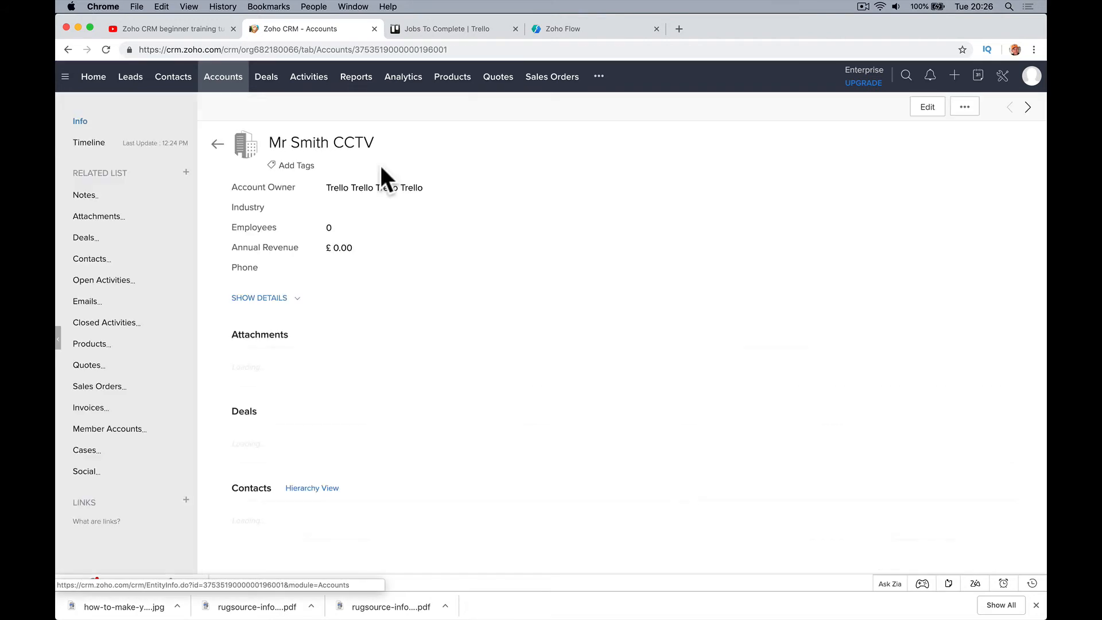
Replace 'CCTV' in the account name with the contact's first name, save, and return to Deals
click(926, 108)
click(298, 270)
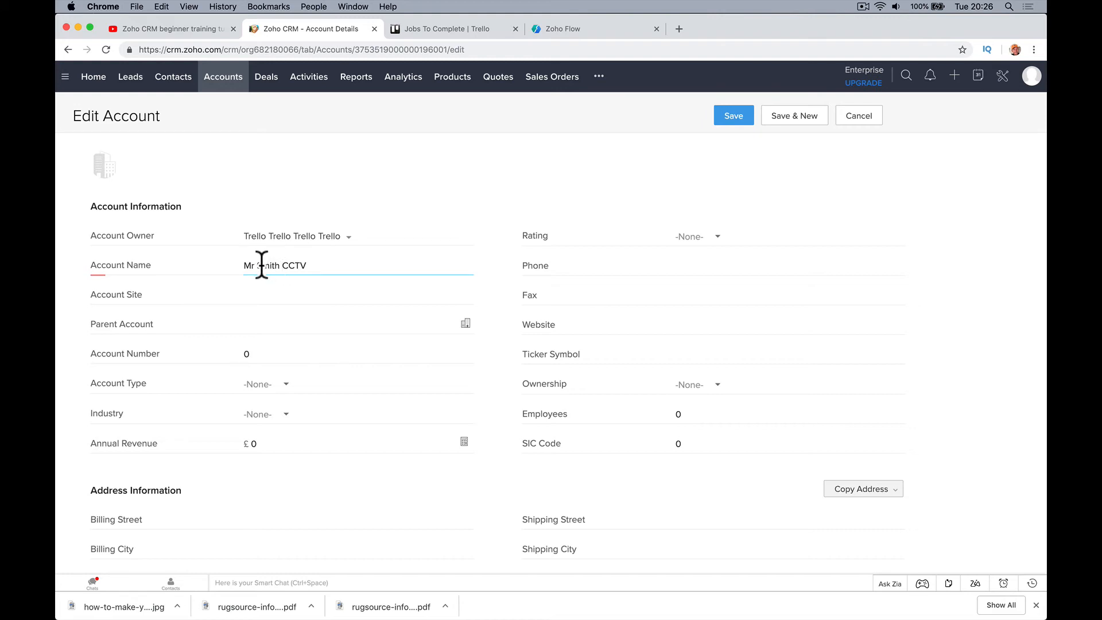
drag(281, 265, 467, 262)
key(BackSpace)
text(John)
key(Return)
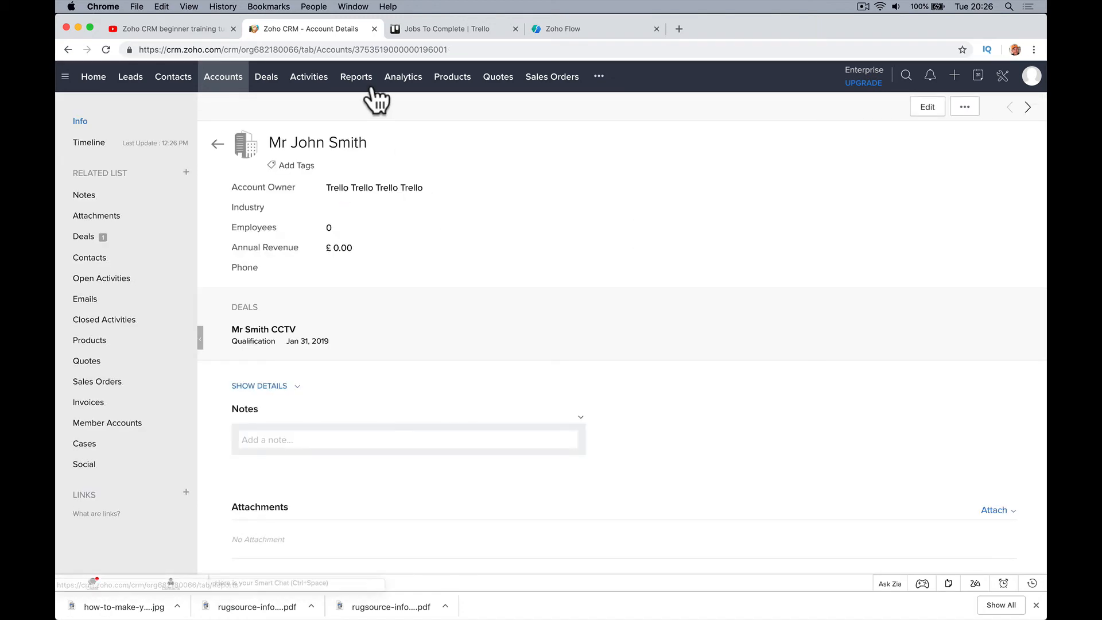
click(267, 79)
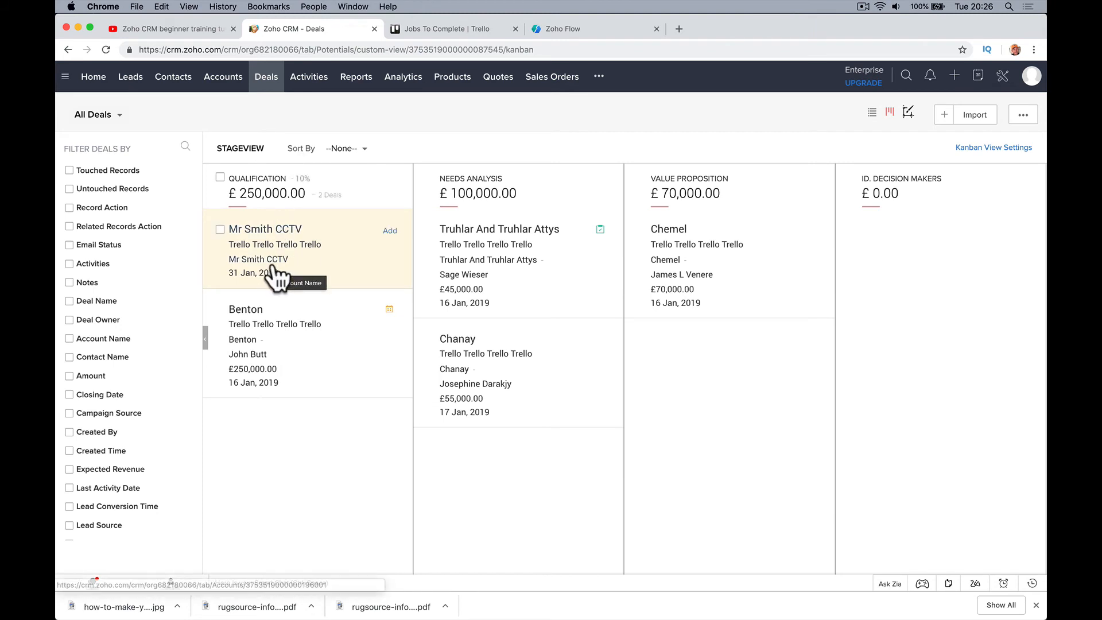
Refresh the Deals board and move the Mr Smith CCTV deal through ID. Decision Makers into Negotiation/Review
click(106, 50)
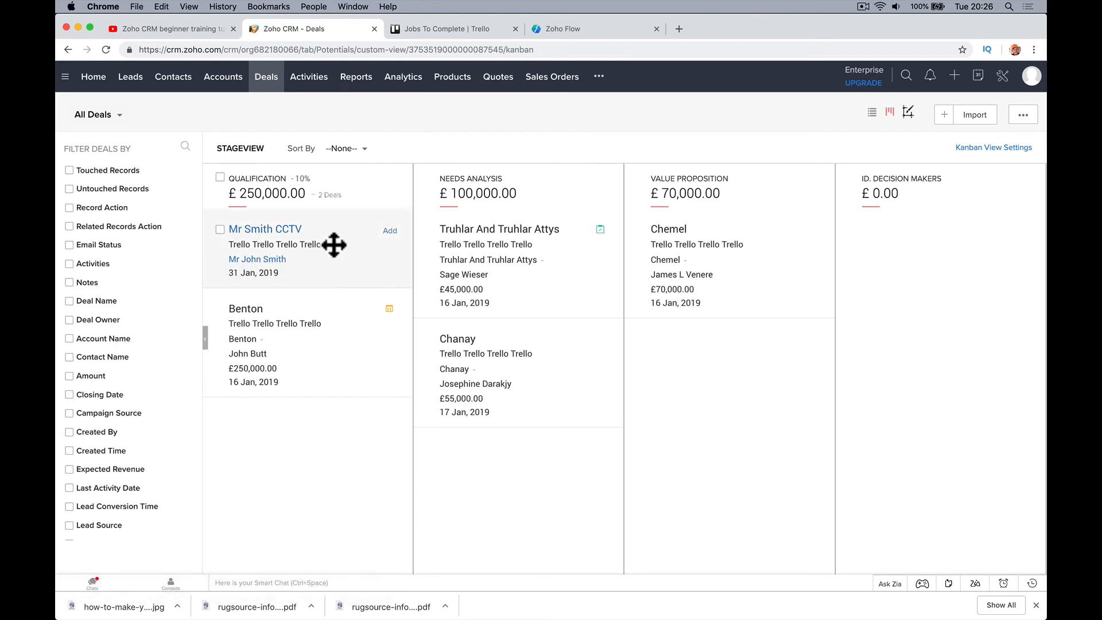
drag(332, 229, 902, 345)
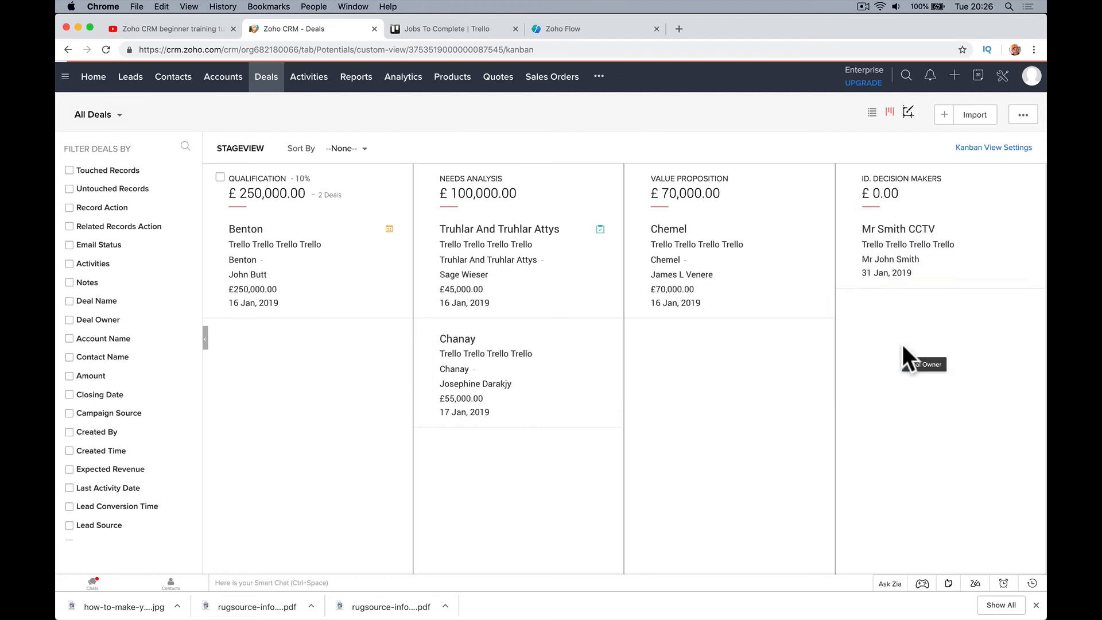
scroll(586, 301, right, 10)
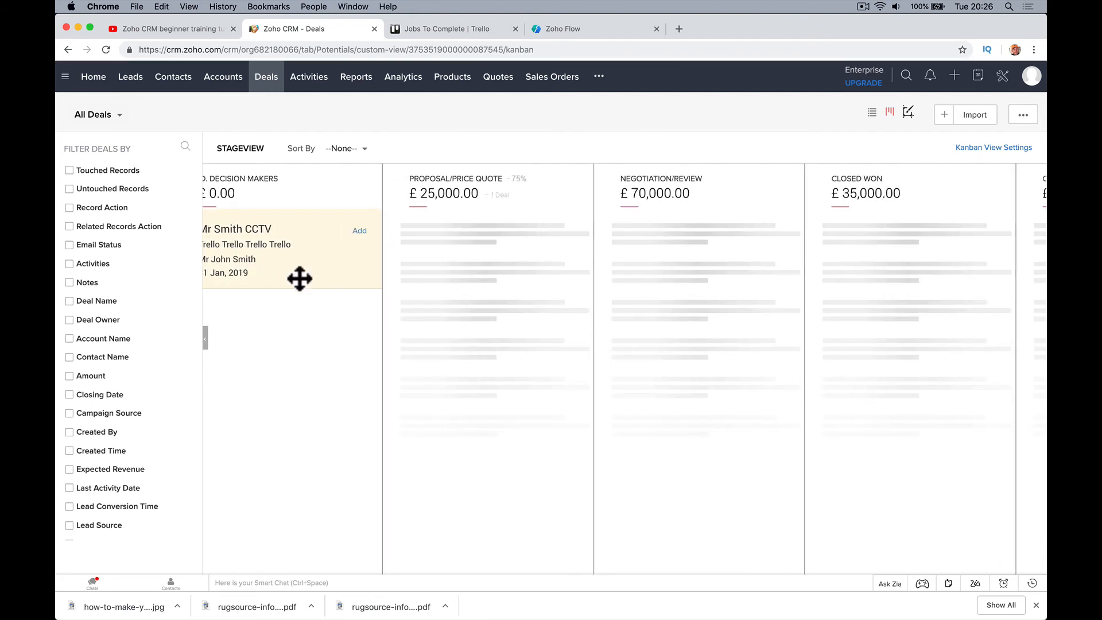
drag(376, 285, 688, 382)
scroll(463, 426, left, 10)
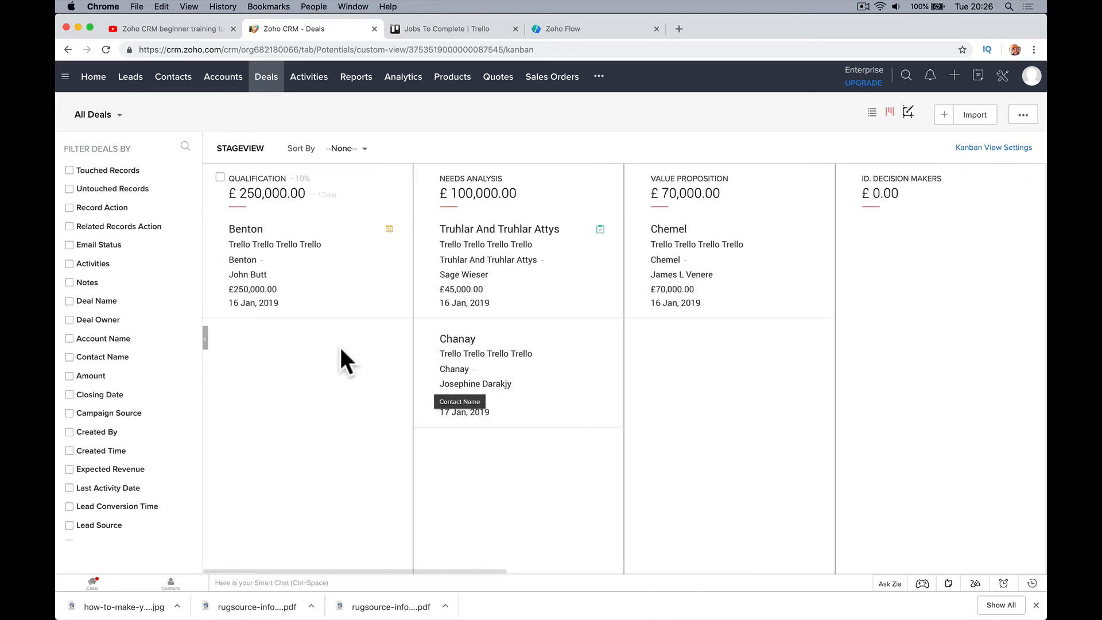
click(448, 30)
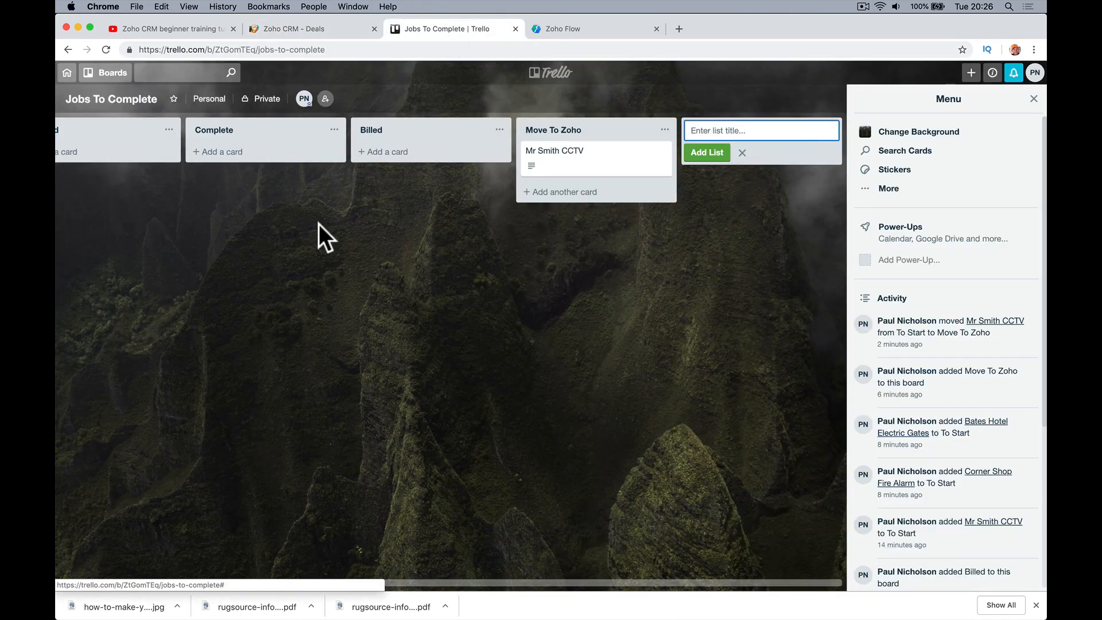
Back in the trello flow, open the Create or update module entry step's settings
scroll(287, 252, left, 5)
click(596, 28)
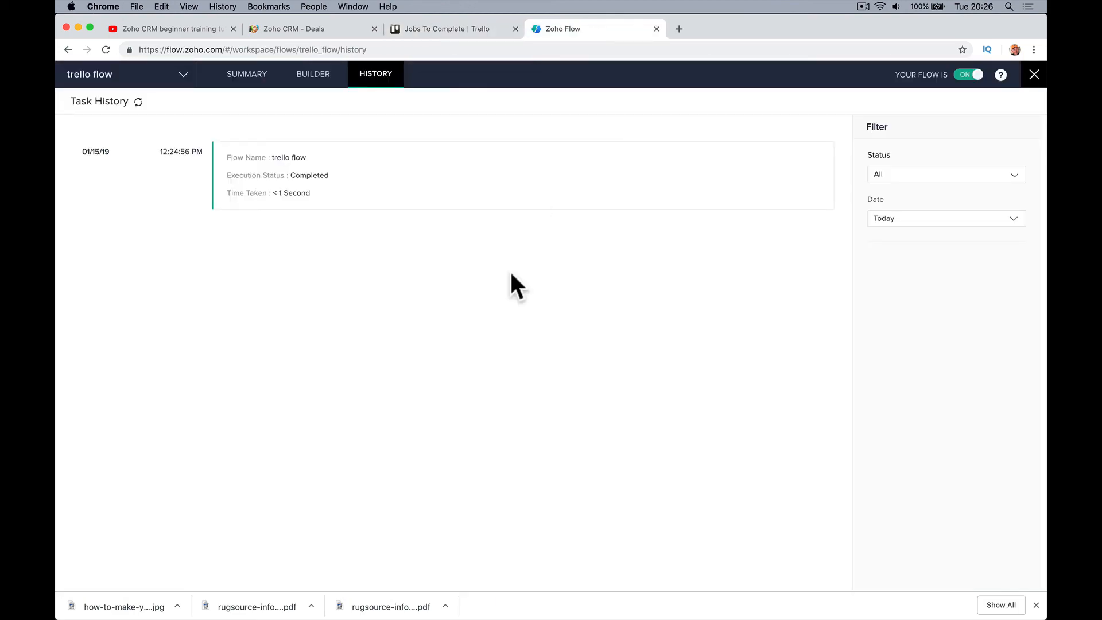
click(253, 77)
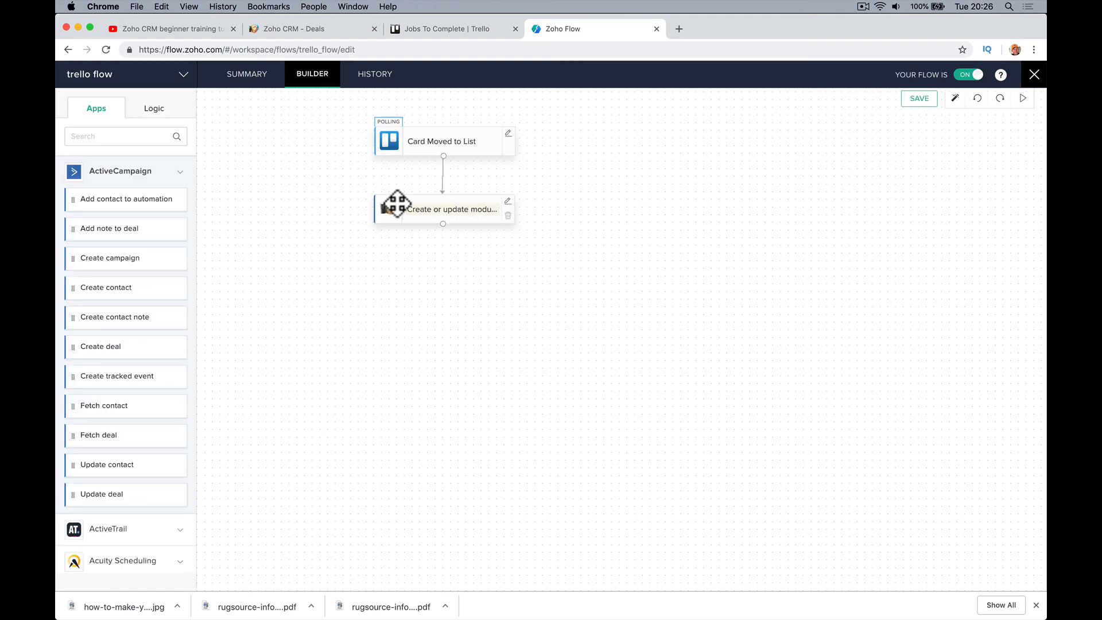
click(508, 203)
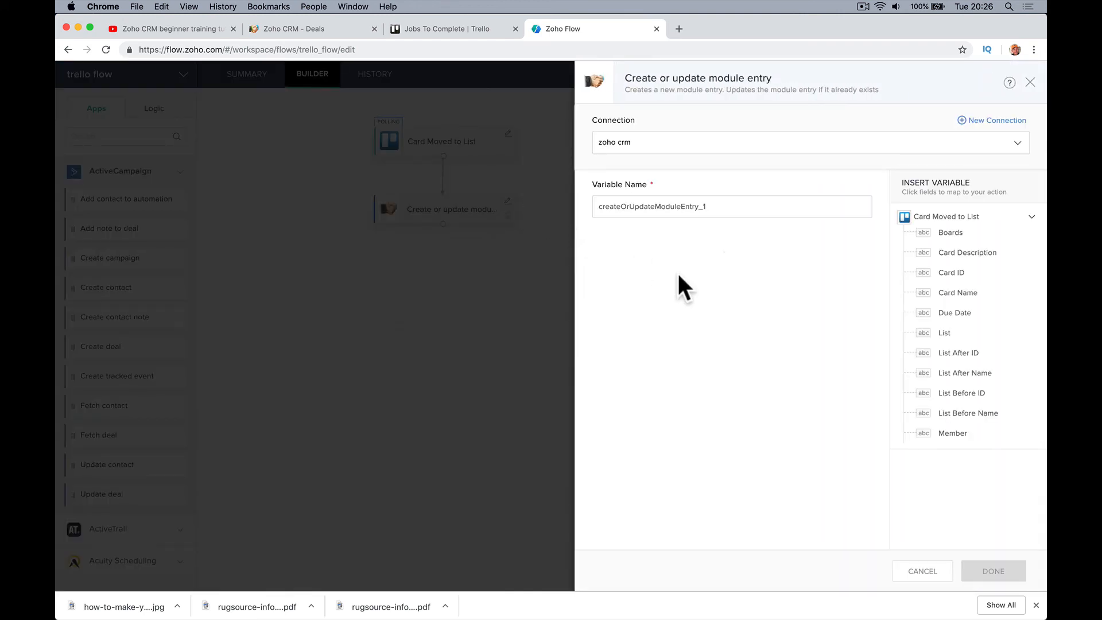